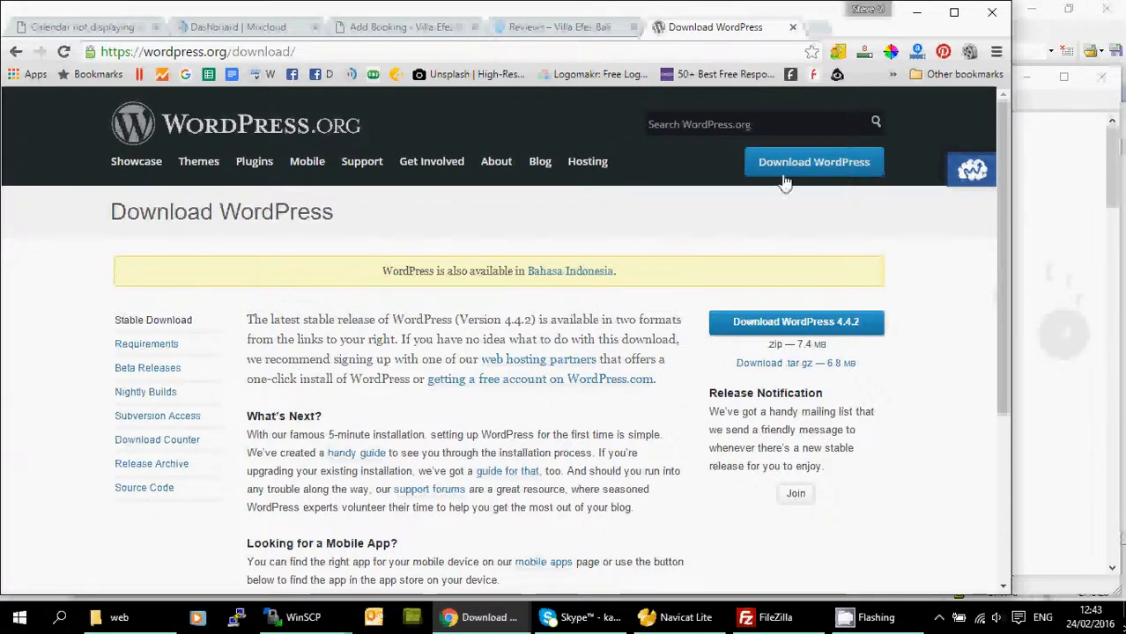
Download wordpress-4.4.2.zip into the conscioushouse-goa.com folder, overwriting the existing copy.
left_click(800, 168)
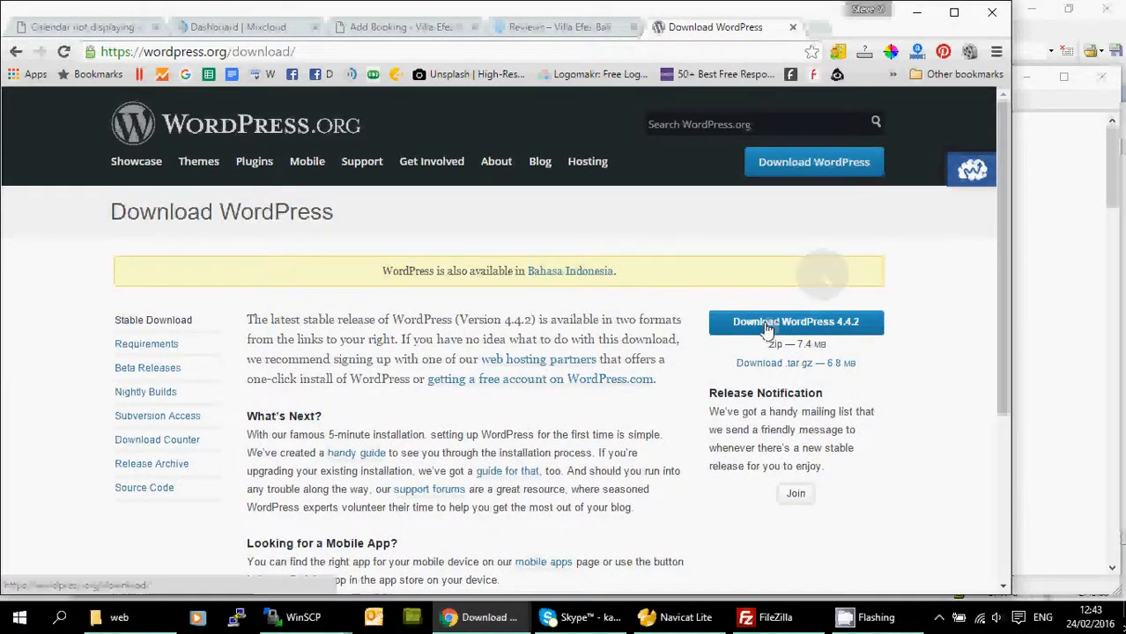
left_click(812, 330)
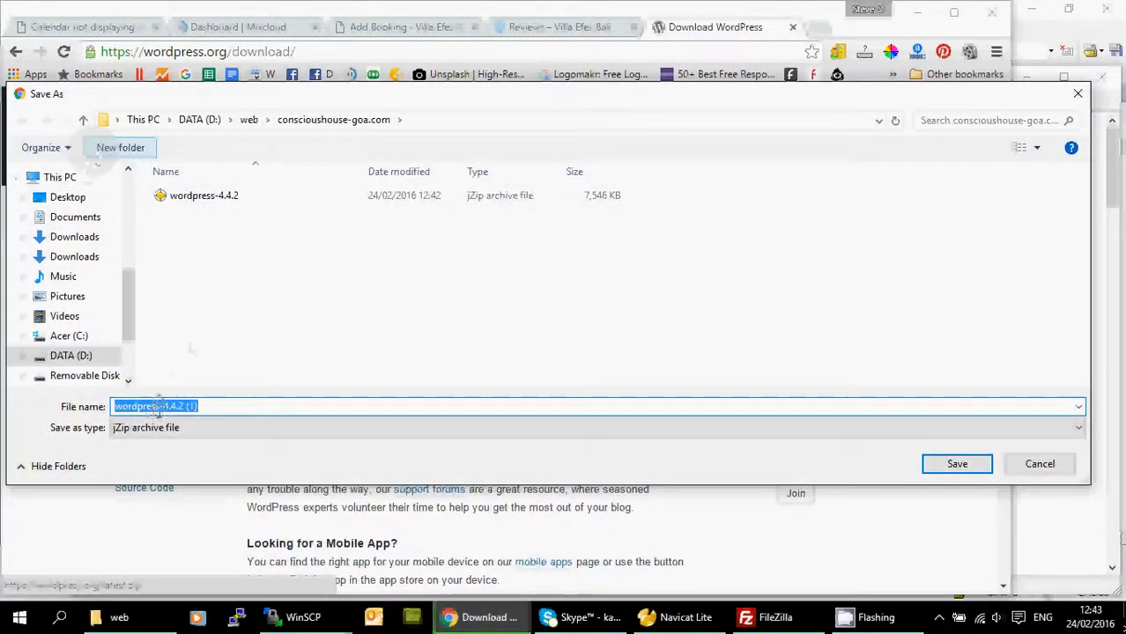
double_click(201, 195)
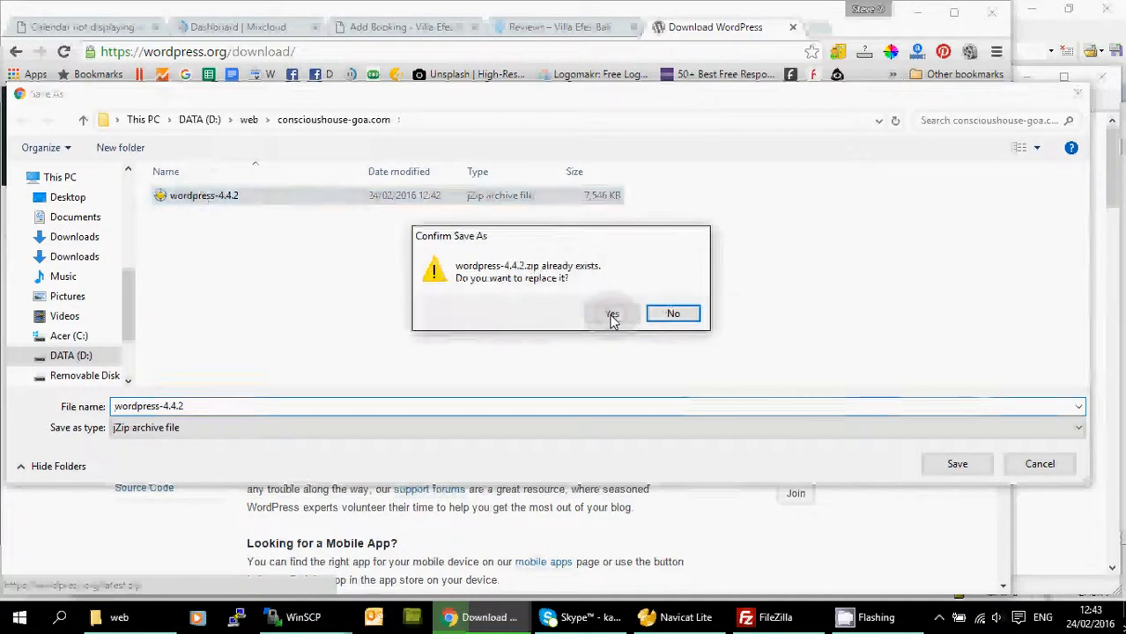
left_click(611, 315)
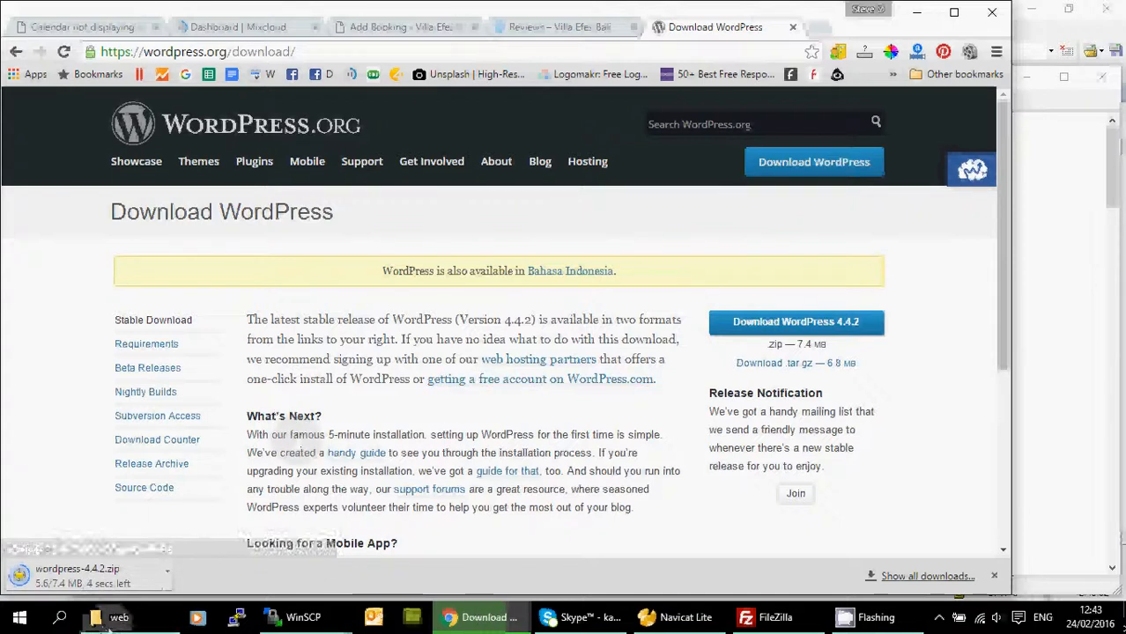
mouse_move(115, 623)
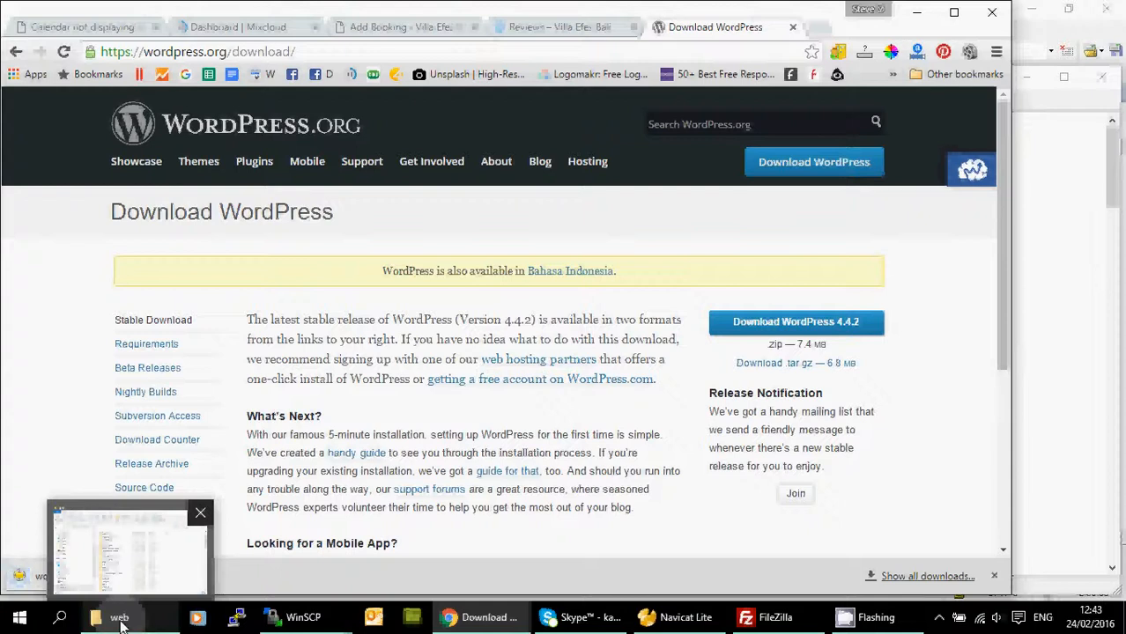
left_click(120, 621)
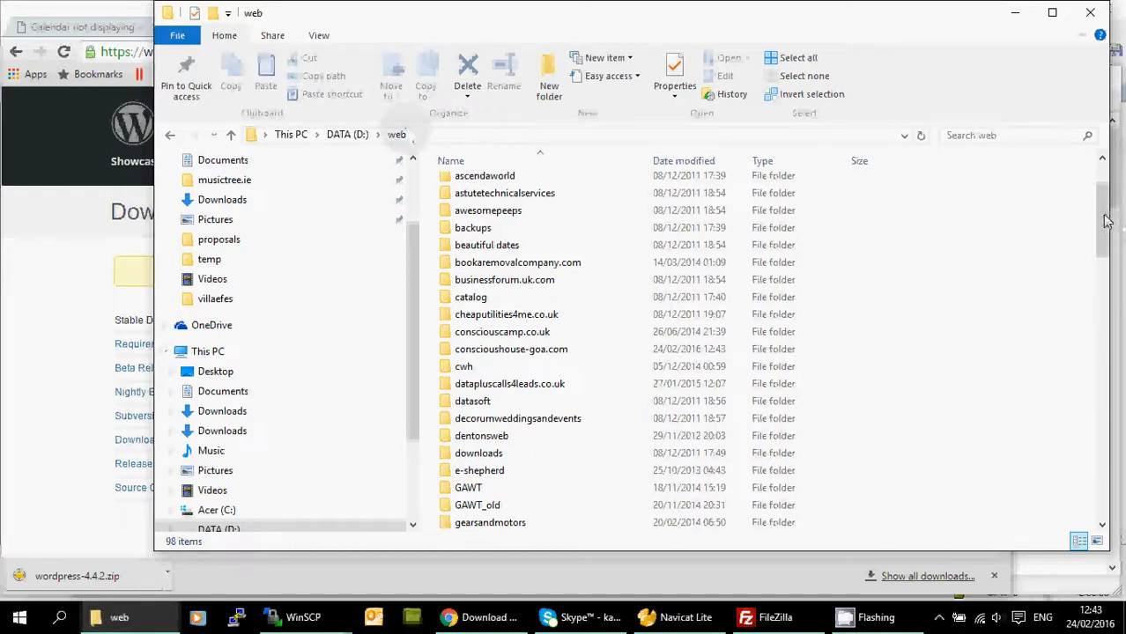
mouse_move(1105, 221)
left_mouse_down()
mouse_move(1105, 333)
mouse_move(1106, 210)
left_mouse_up()
left_click(1018, 15)
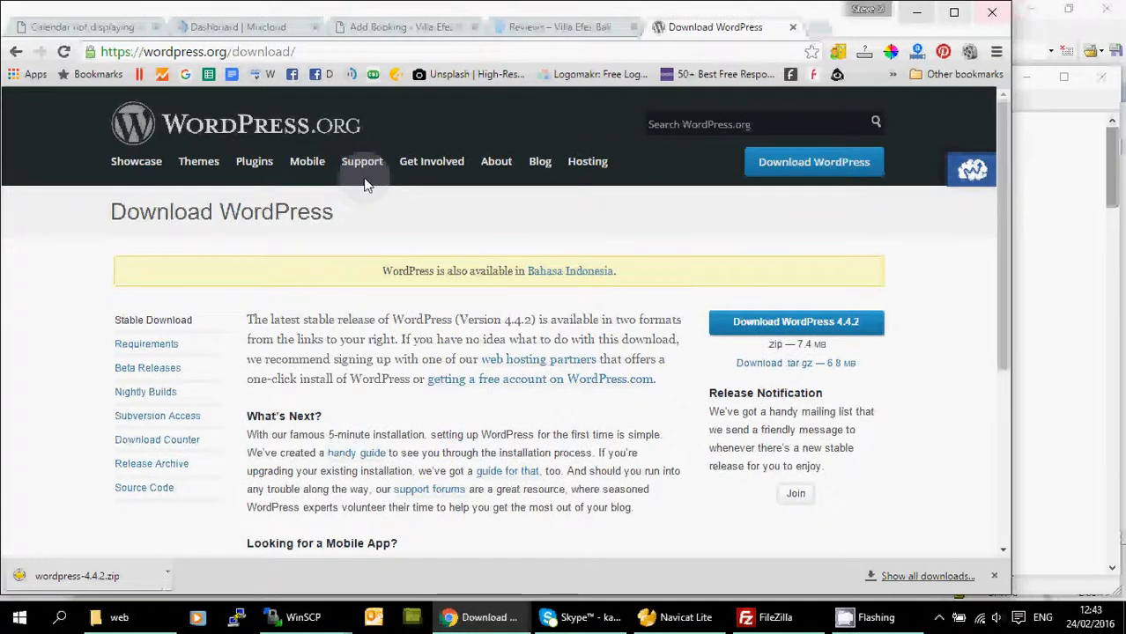
left_click(94, 579)
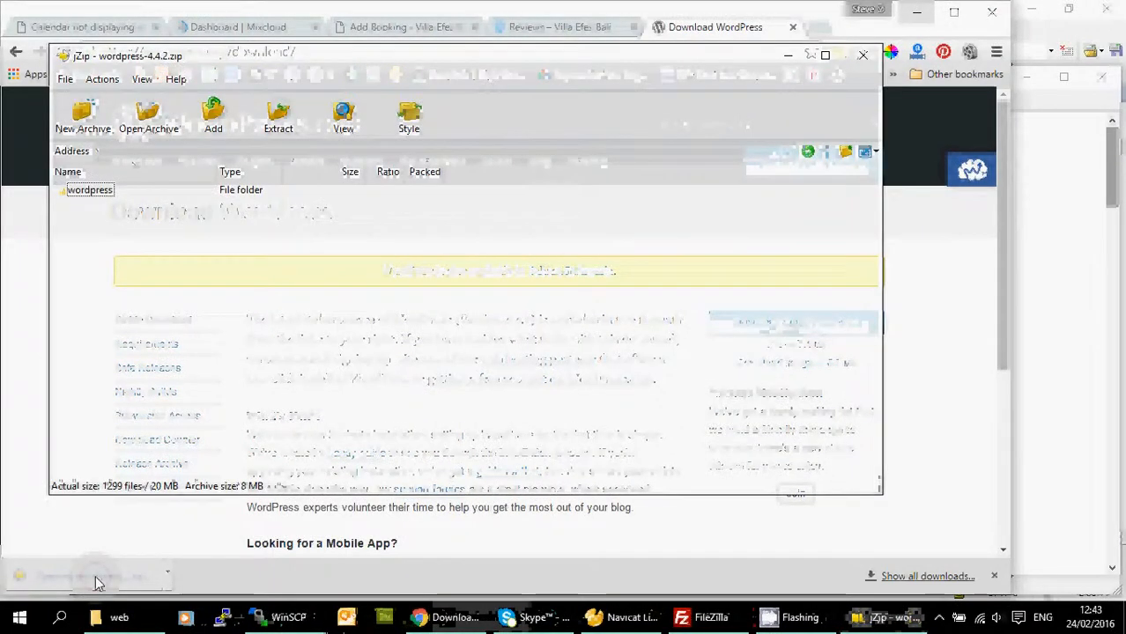
Select every file inside the archive's wordpress folder and start an extraction.
left_click(84, 196)
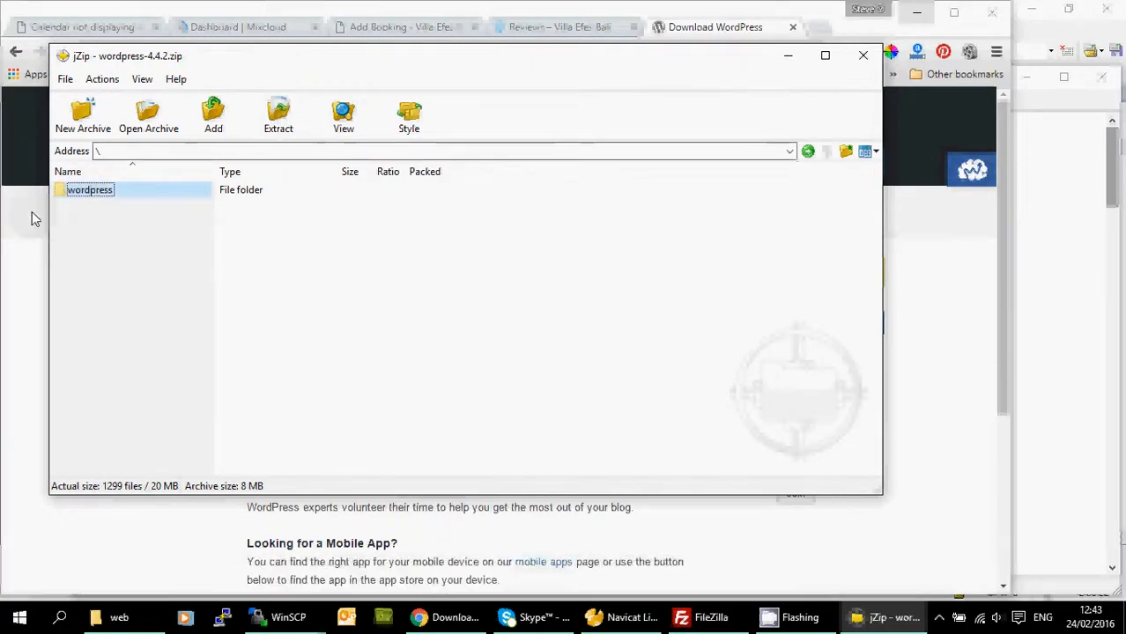
double_click(89, 190)
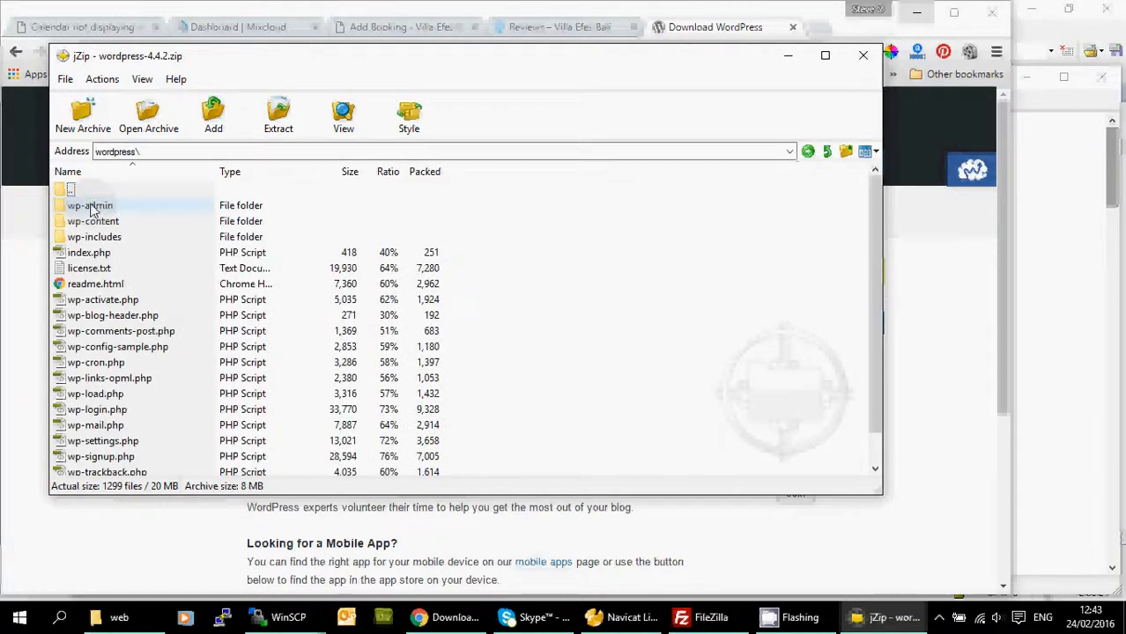
key("ctrl+a")
left_click(278, 112)
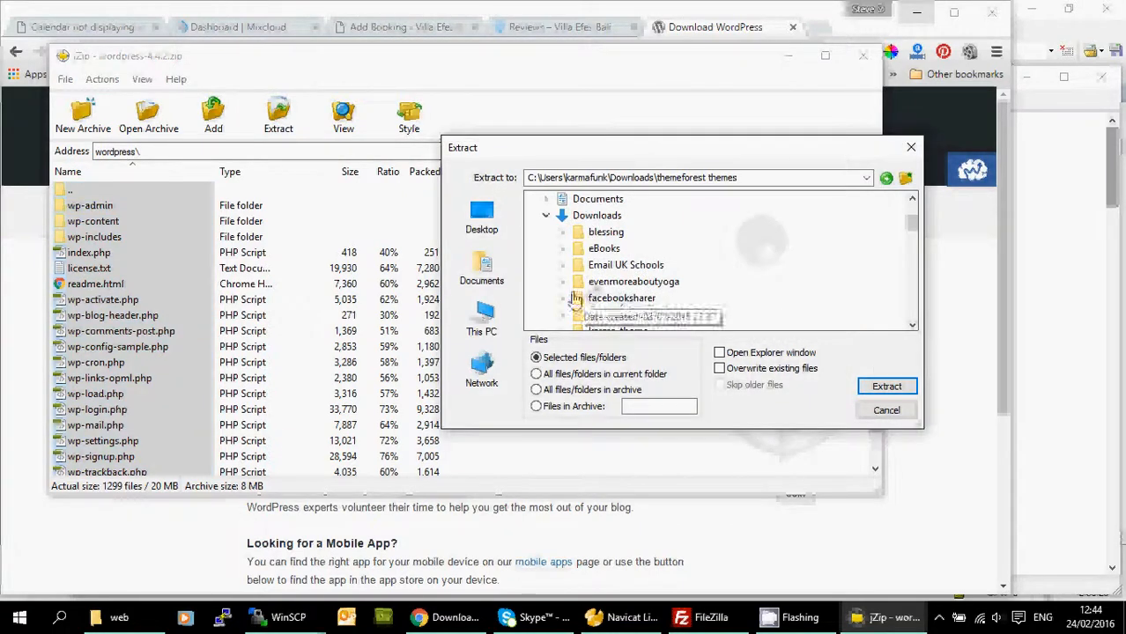
Extract the selected WordPress files to D:\web\conscioushouse-goa.com.
left_click(617, 177)
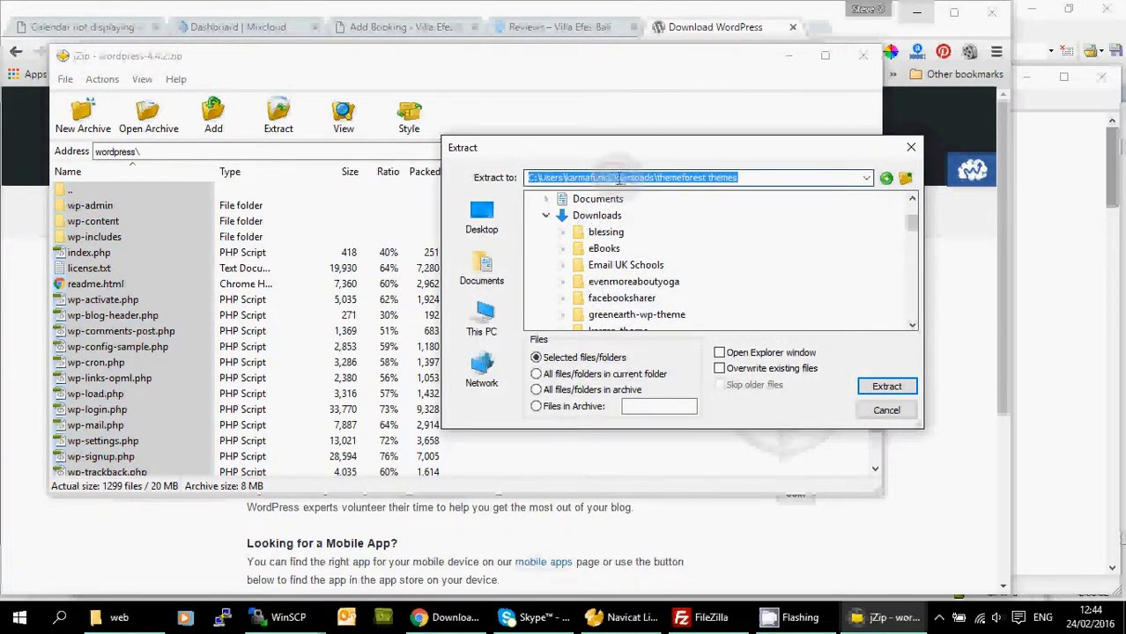
left_click(545, 216)
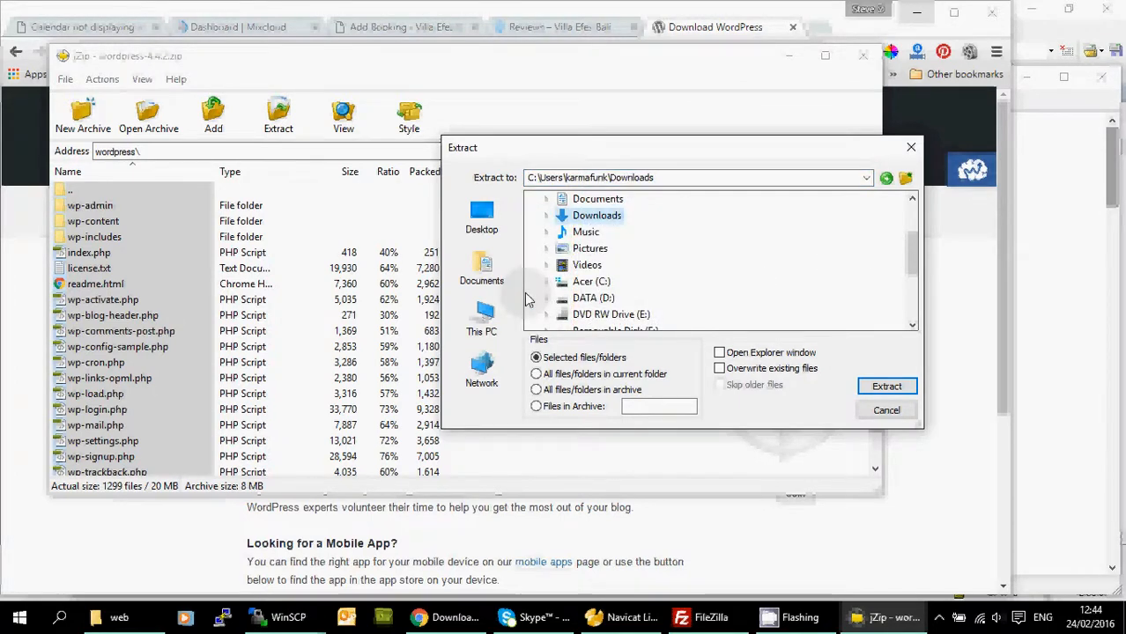
double_click(604, 299)
scroll(603, 304, "down", 2)
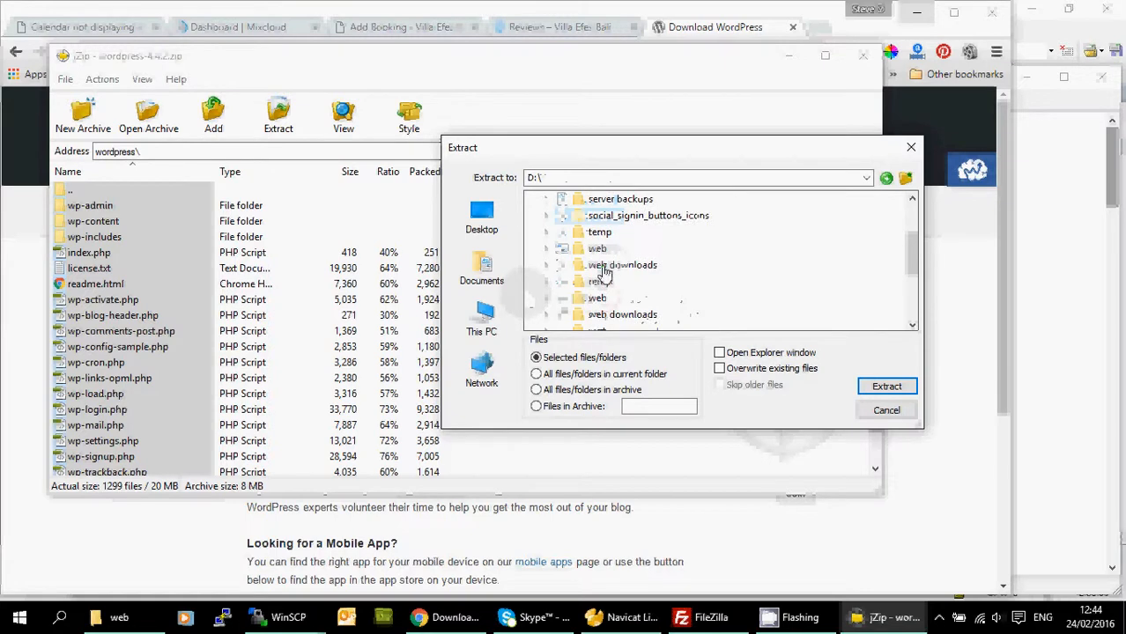
scroll(598, 304, "down", 2)
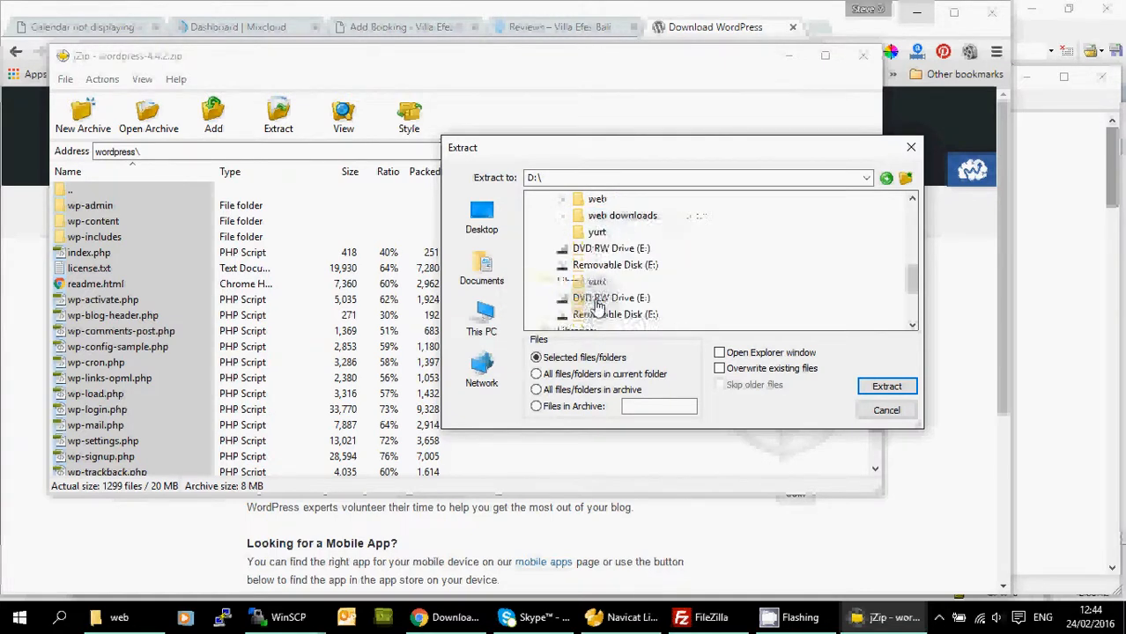
left_click(616, 298)
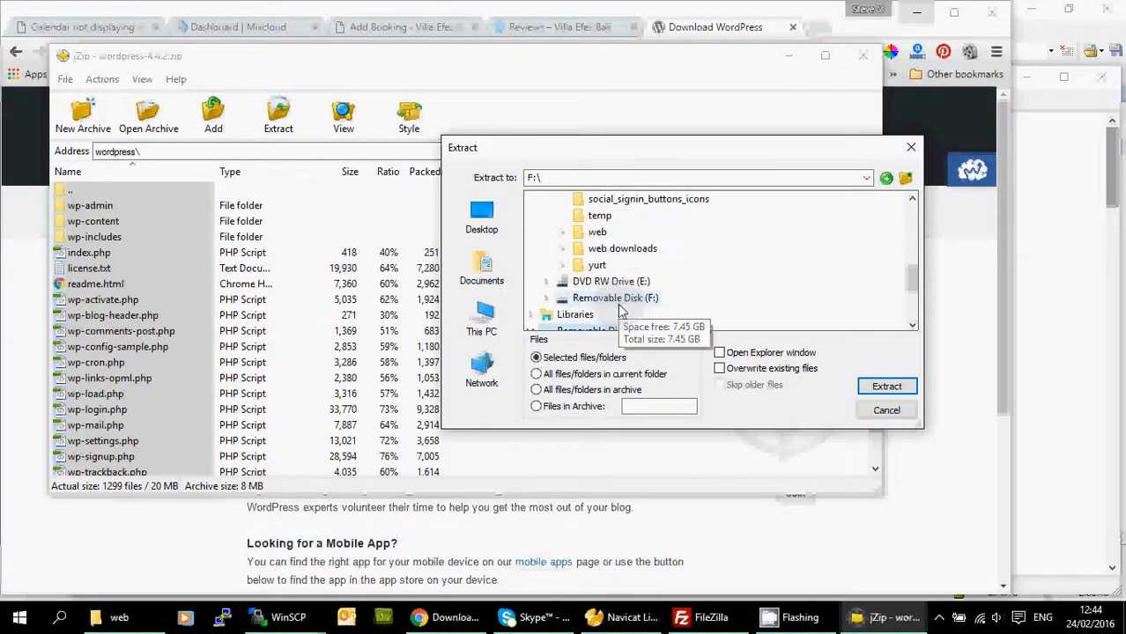
left_click(599, 232)
scroll(640, 263, "down", 1)
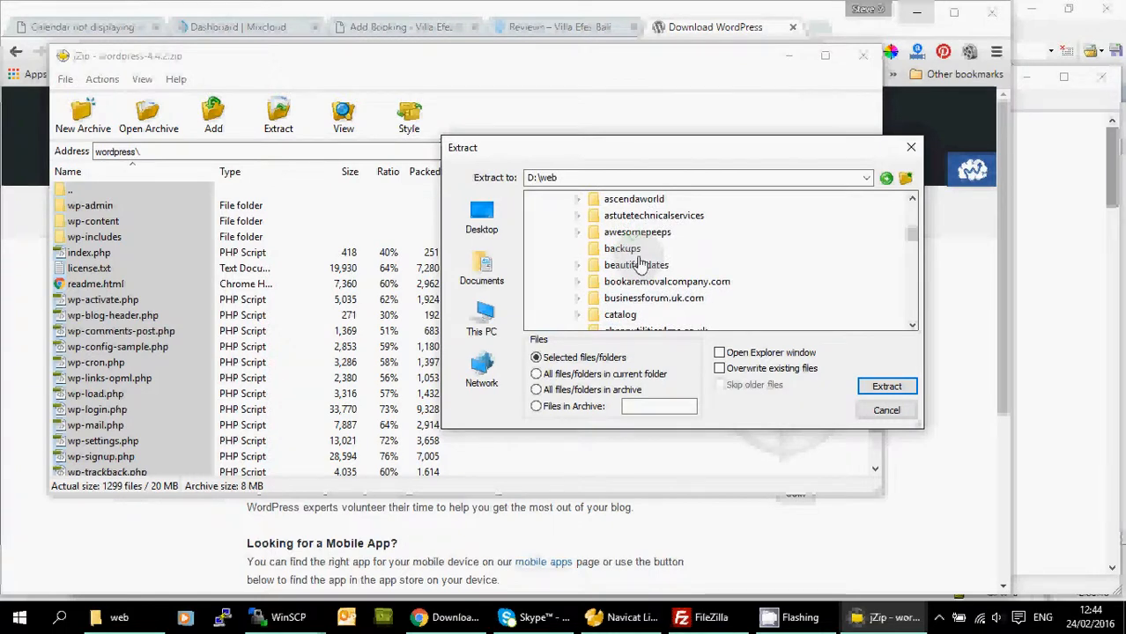
scroll(641, 256, "down", 1)
left_click(662, 315)
left_click(878, 390)
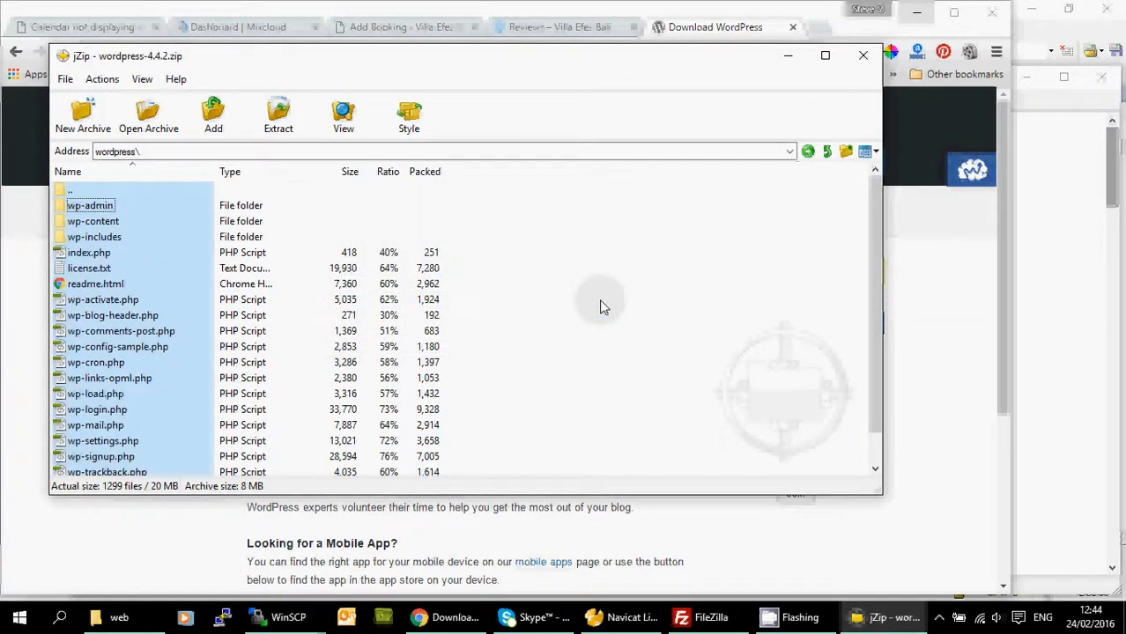
Restart FileZilla, skip the update check, and show the local D:\web\conscioushouse-goa.com folder.
left_click(695, 617)
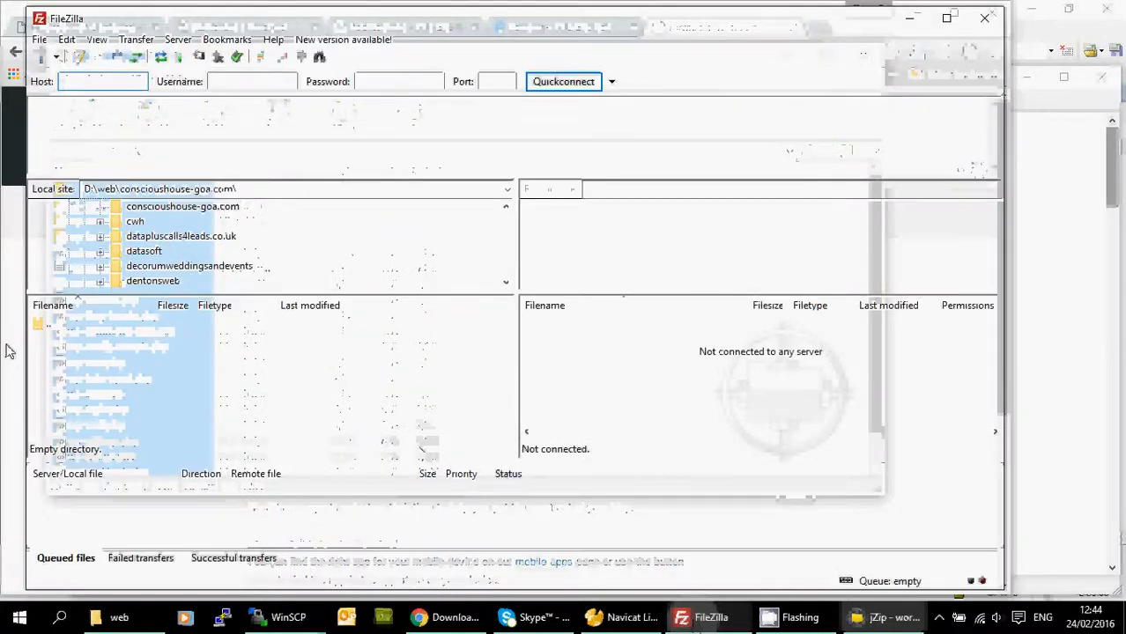
left_click(115, 359)
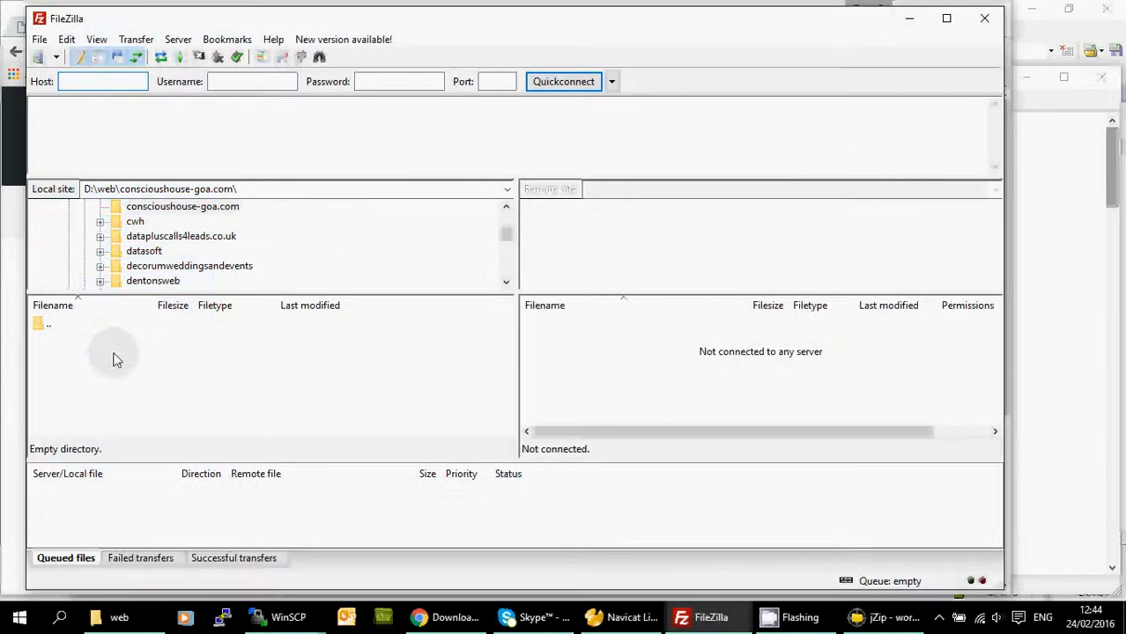
double_click(40, 19)
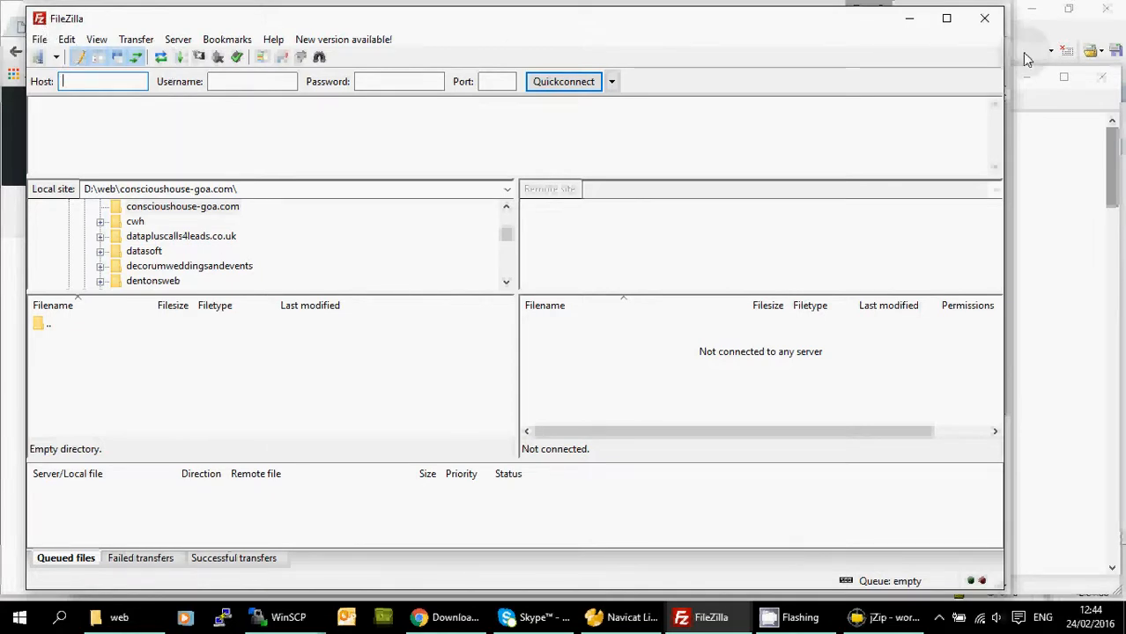
left_click(60, 621)
type("file")
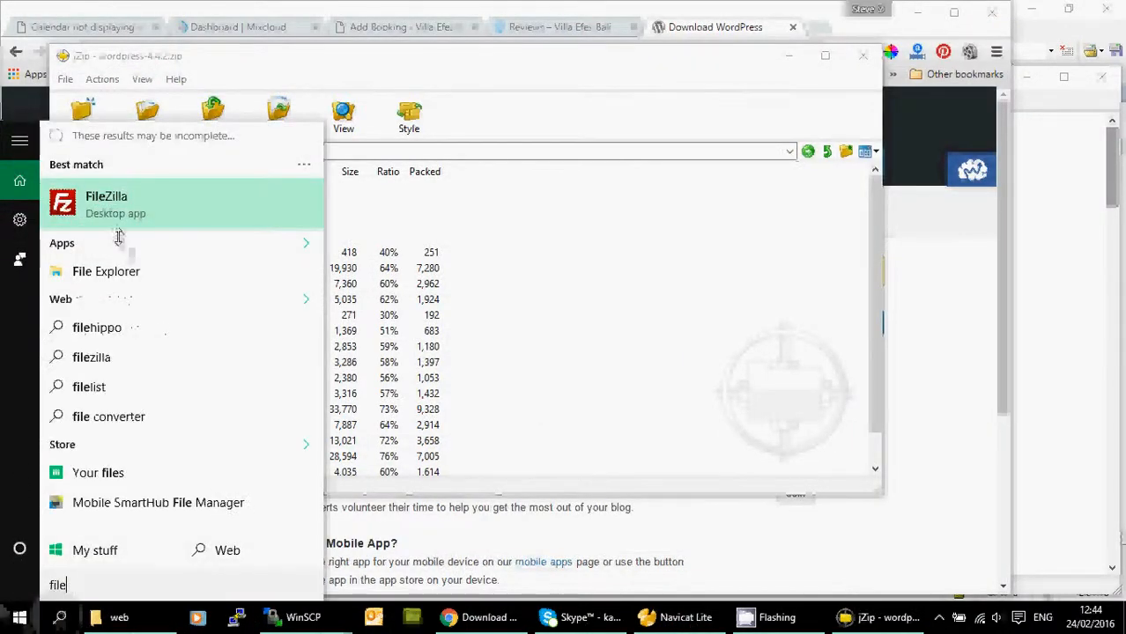
left_click(121, 195)
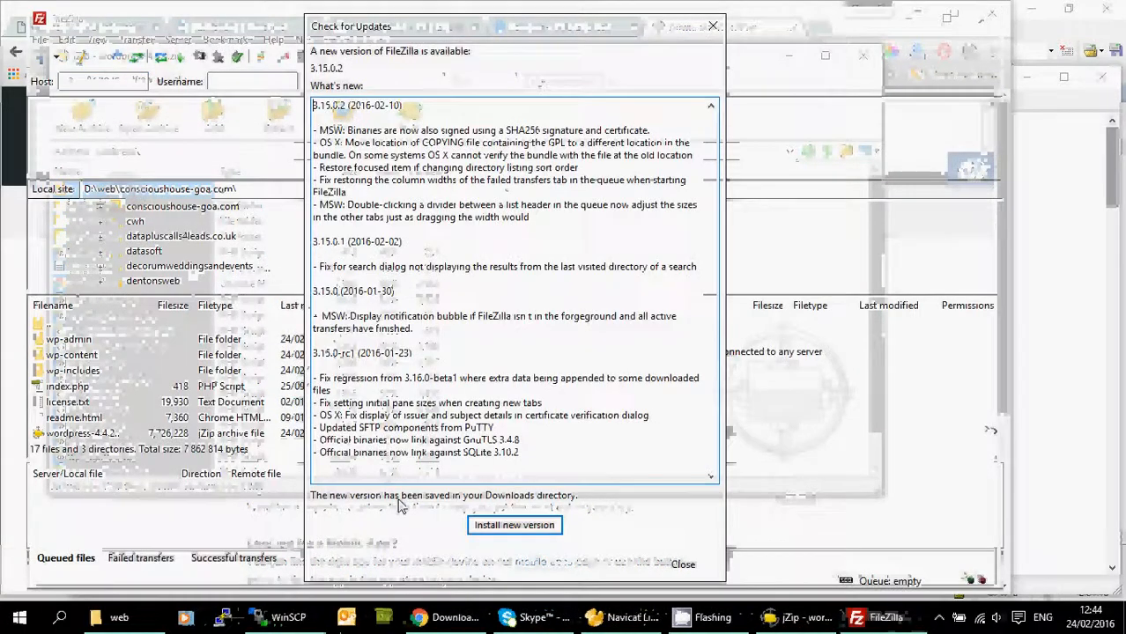
left_click(683, 564)
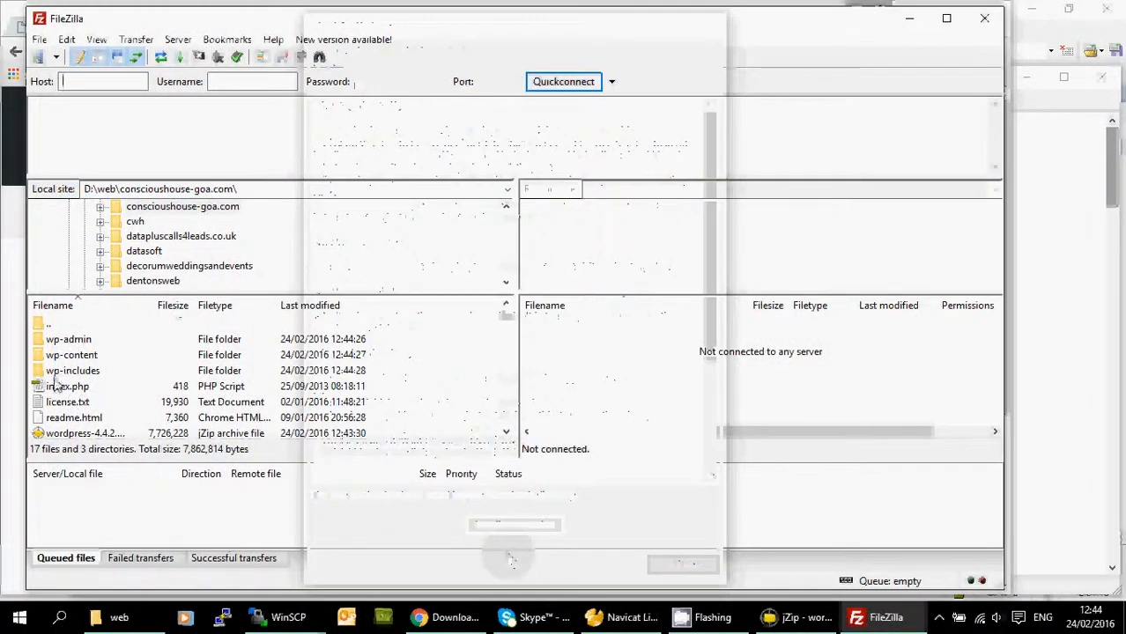
left_click(152, 209)
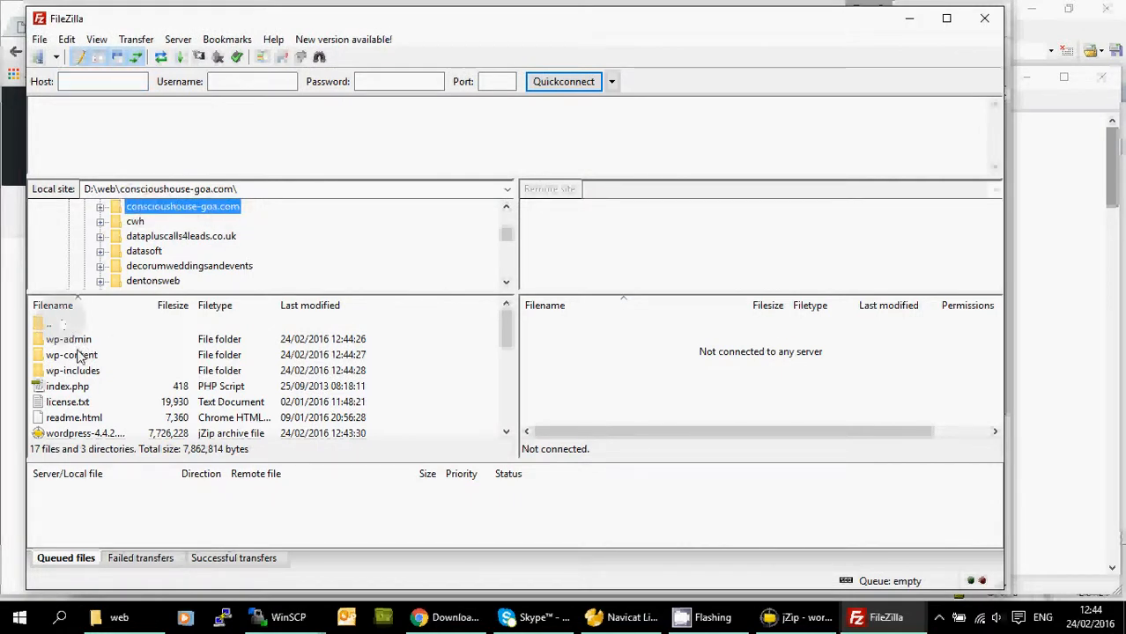
Rename the local wp-config-sample.php to wp-config.php by removing '-sample'.
scroll(91, 394, "down", 1)
scroll(91, 393, "down", 4)
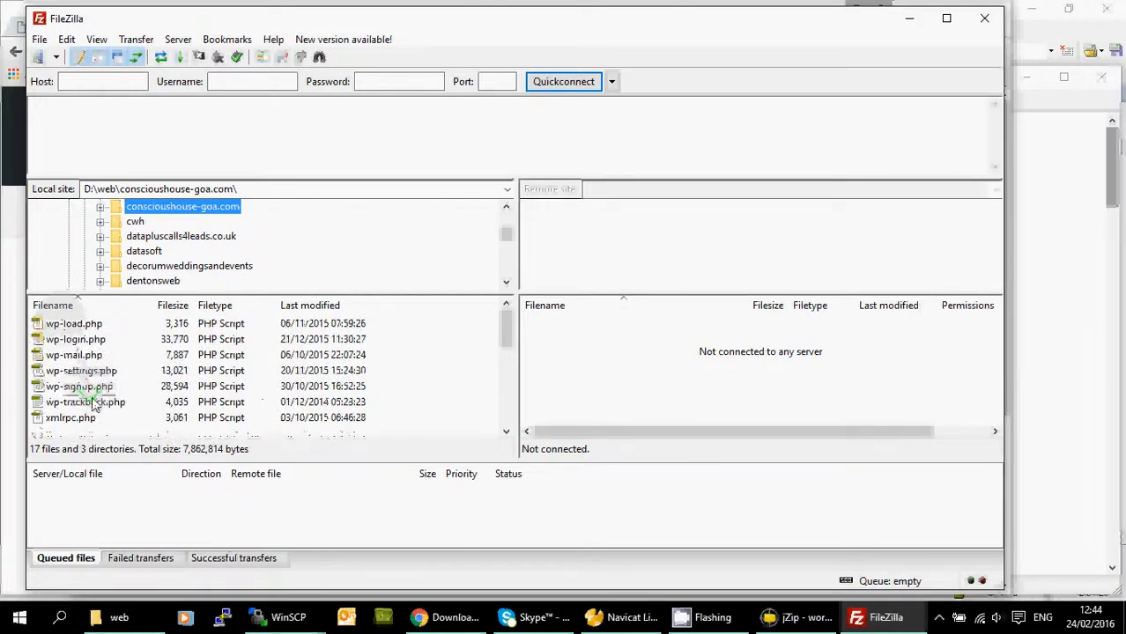
scroll(96, 405, "up", 1)
scroll(94, 401, "up", 4)
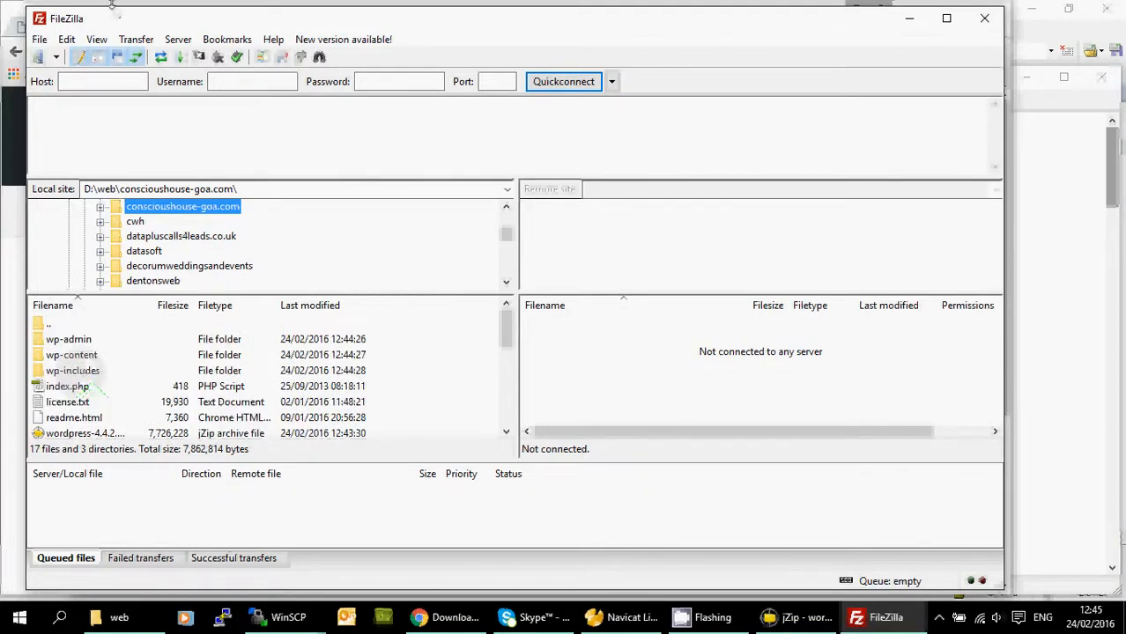
scroll(117, 370, "down", 1)
scroll(117, 370, "down", 1)
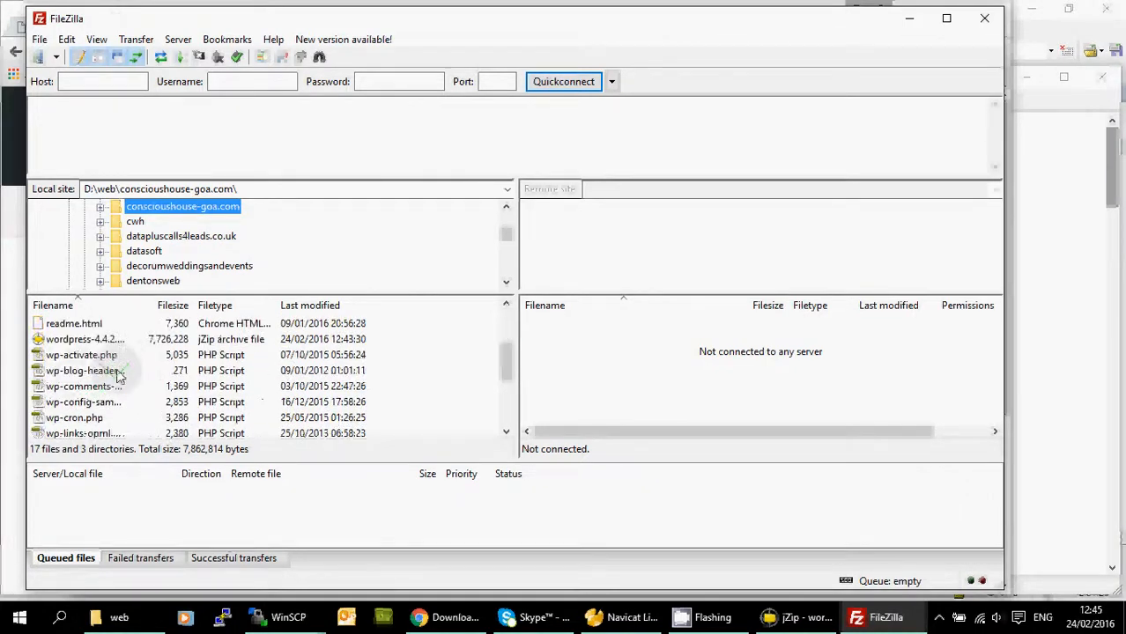
left_click(87, 405)
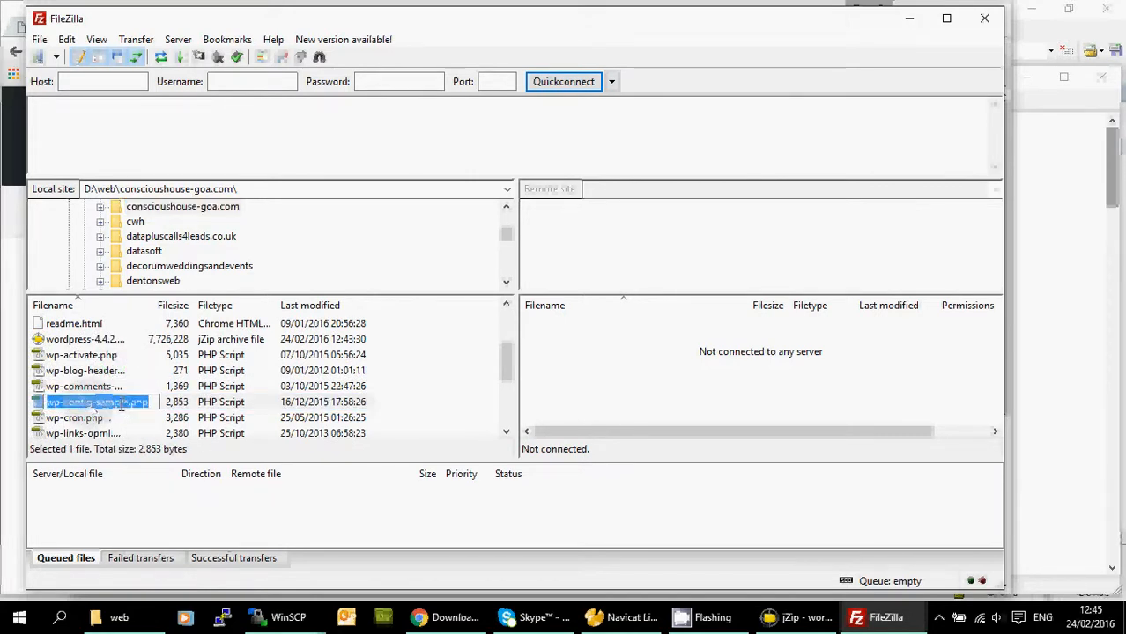
left_click(130, 401)
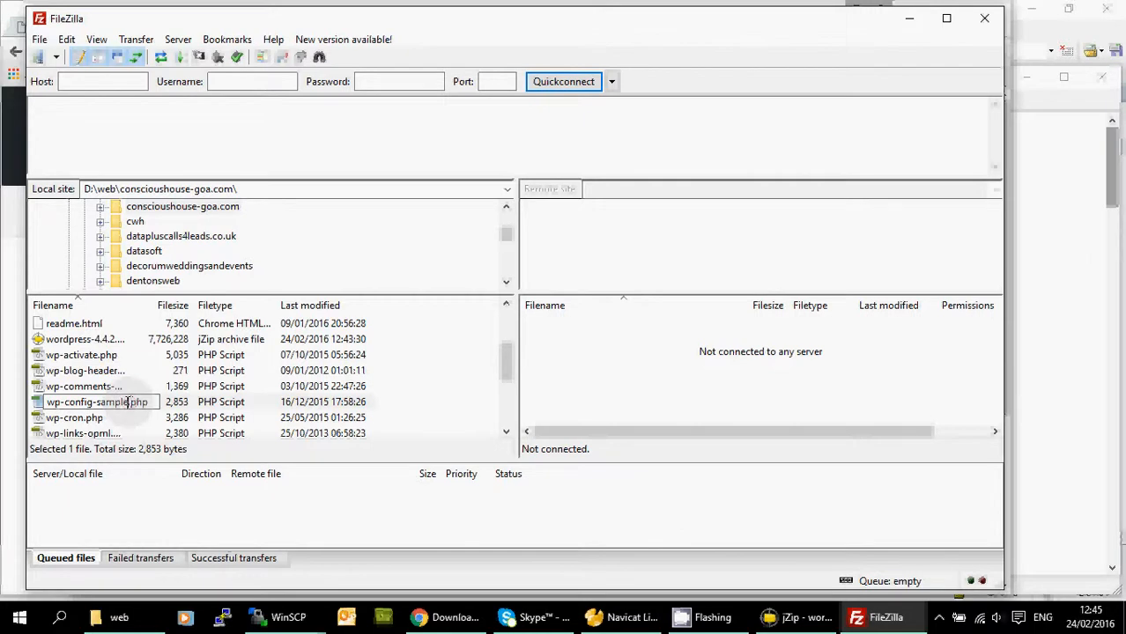
left_click_drag(129, 402, 92, 402)
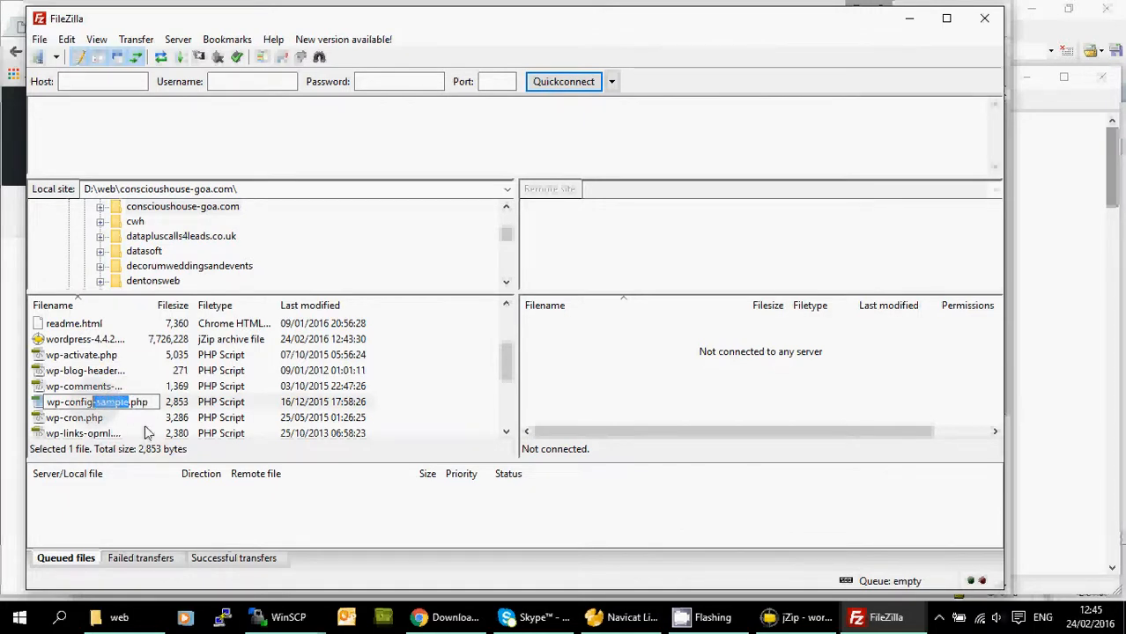
key("Delete")
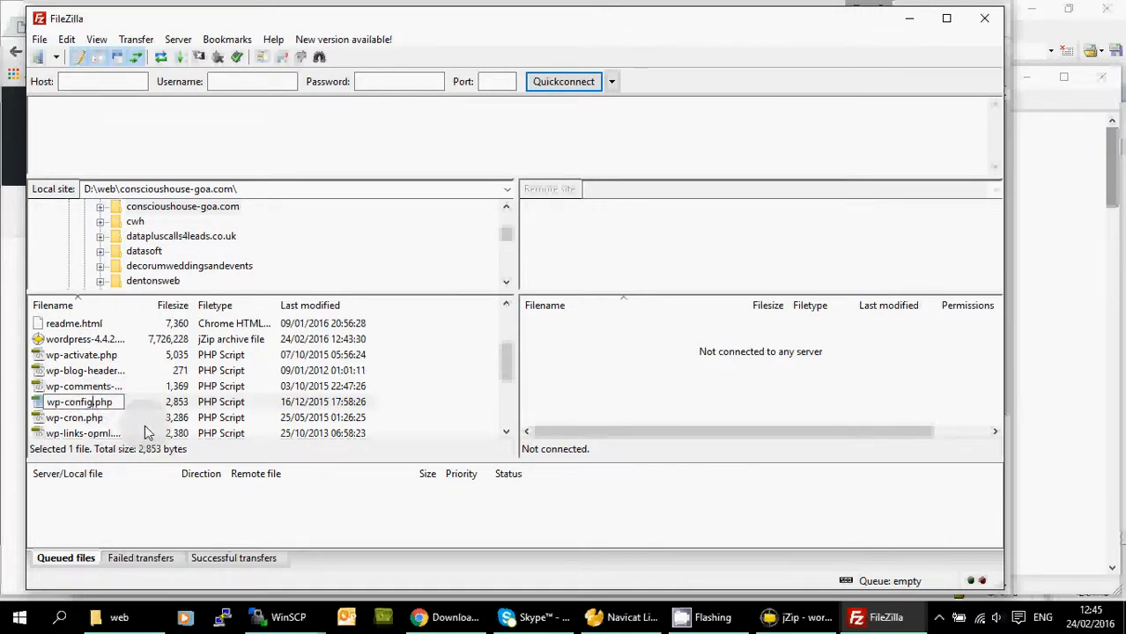
key("Return")
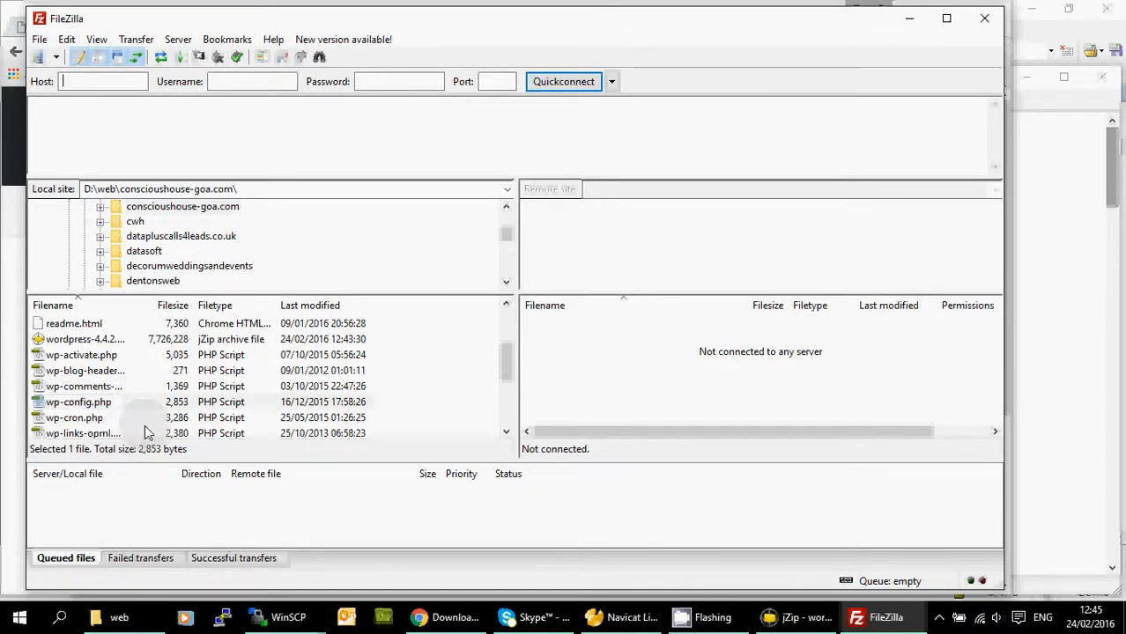
left_click(80, 403)
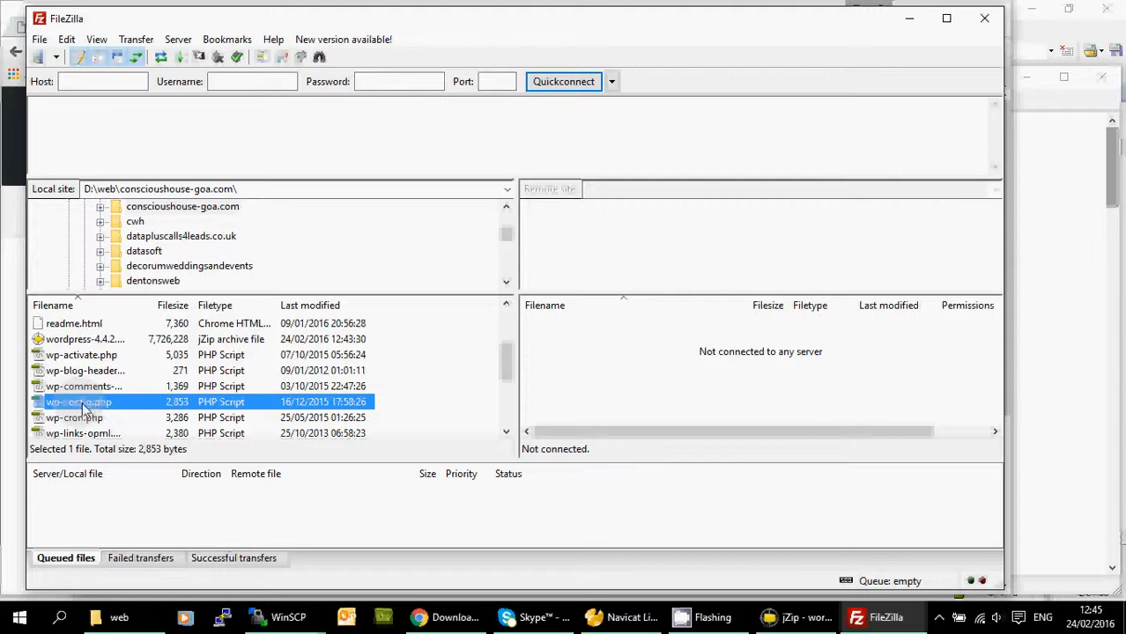
Open the local wp-config.php from its context menu so it loads in Dreamweaver.
right_click(84, 409)
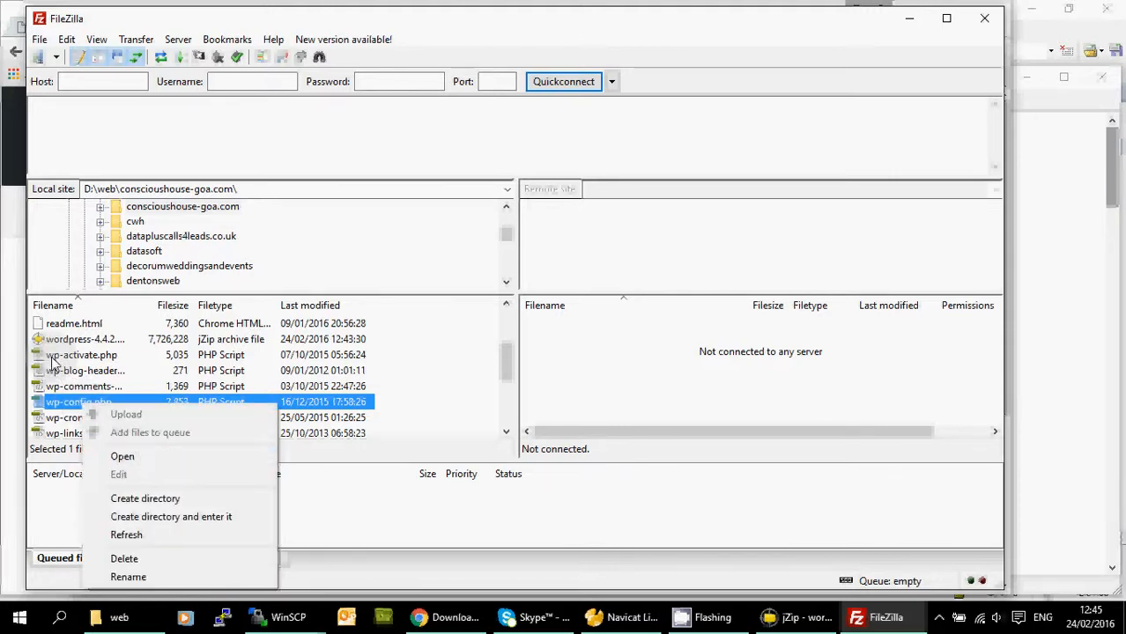
left_click(55, 407)
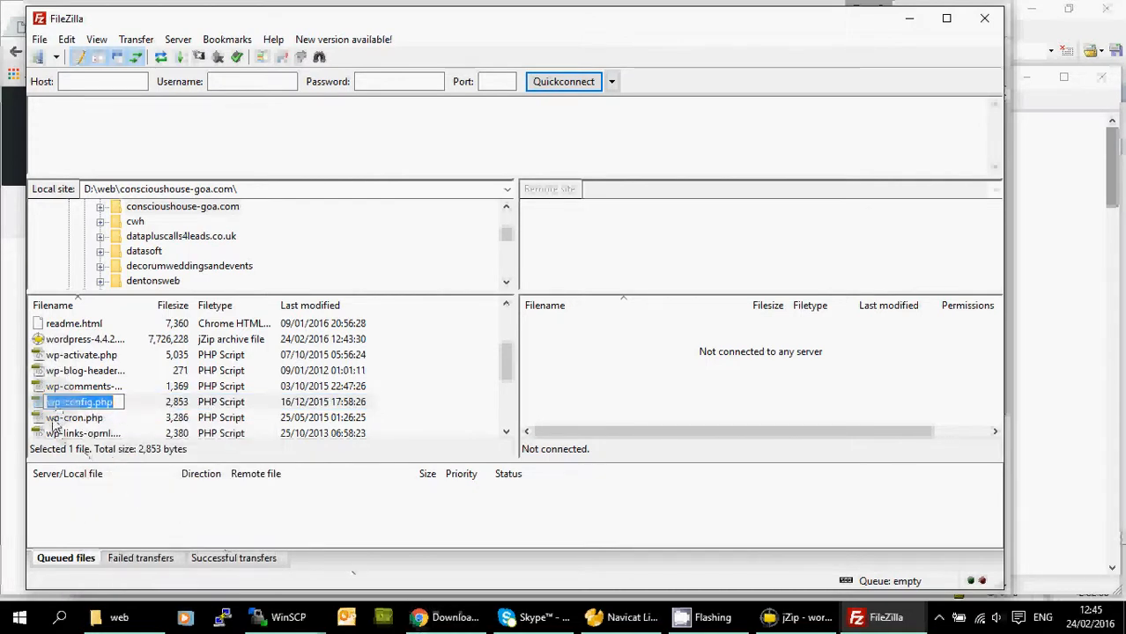
left_click(37, 404)
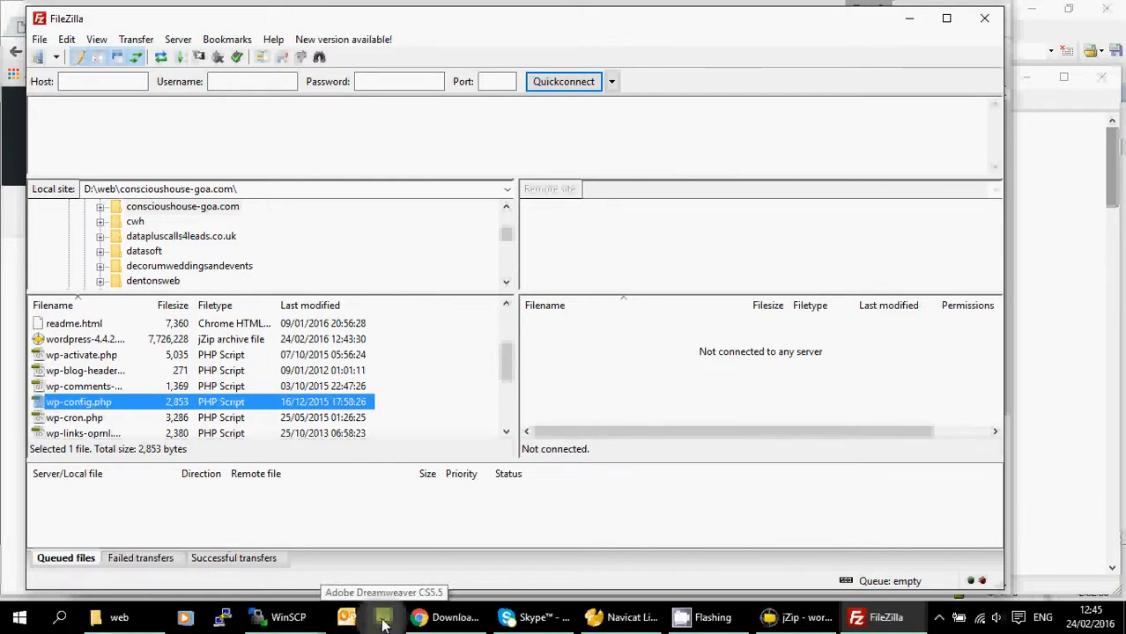
right_click(39, 406)
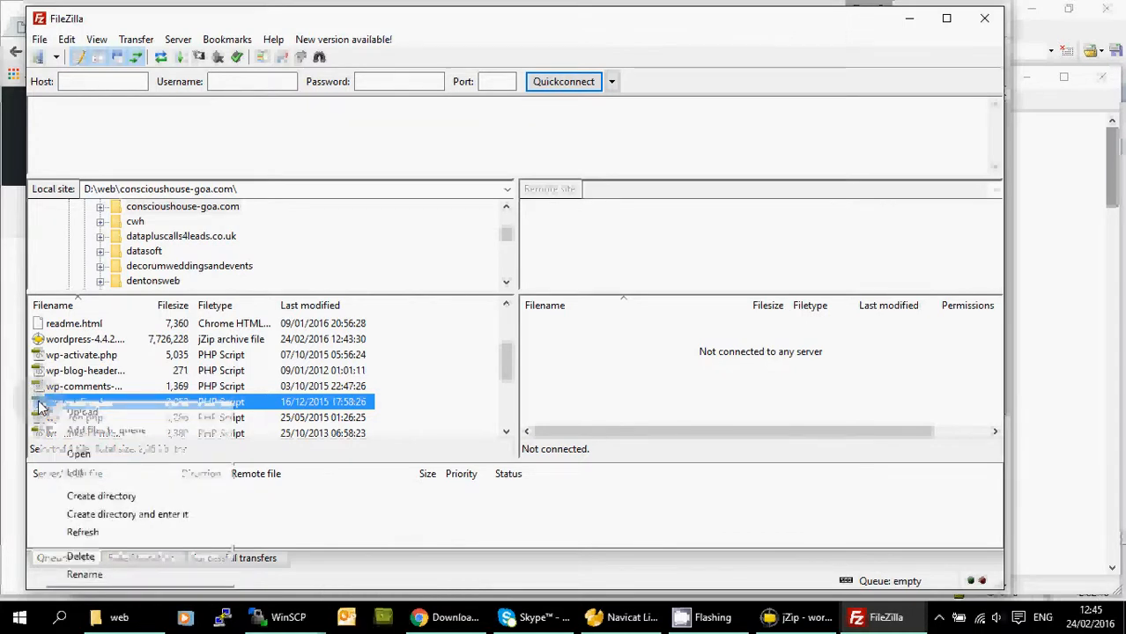
left_click(78, 455)
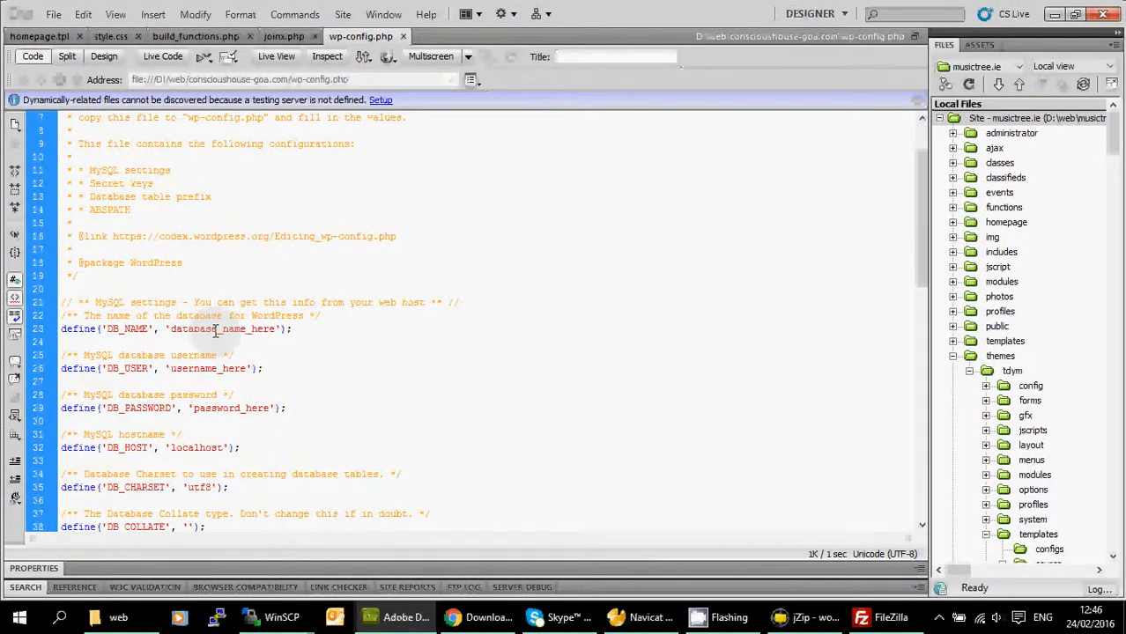
Inspect the database_name_here, username_here and password_here placeholders, then scroll to the keys and salts.
double_click(215, 329)
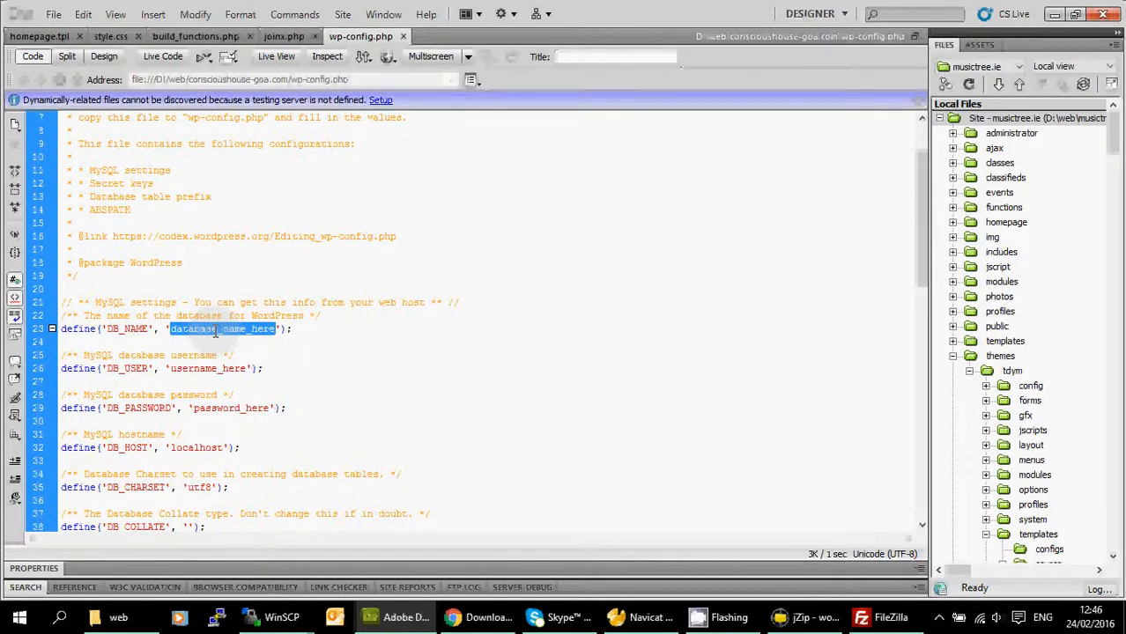
double_click(207, 369)
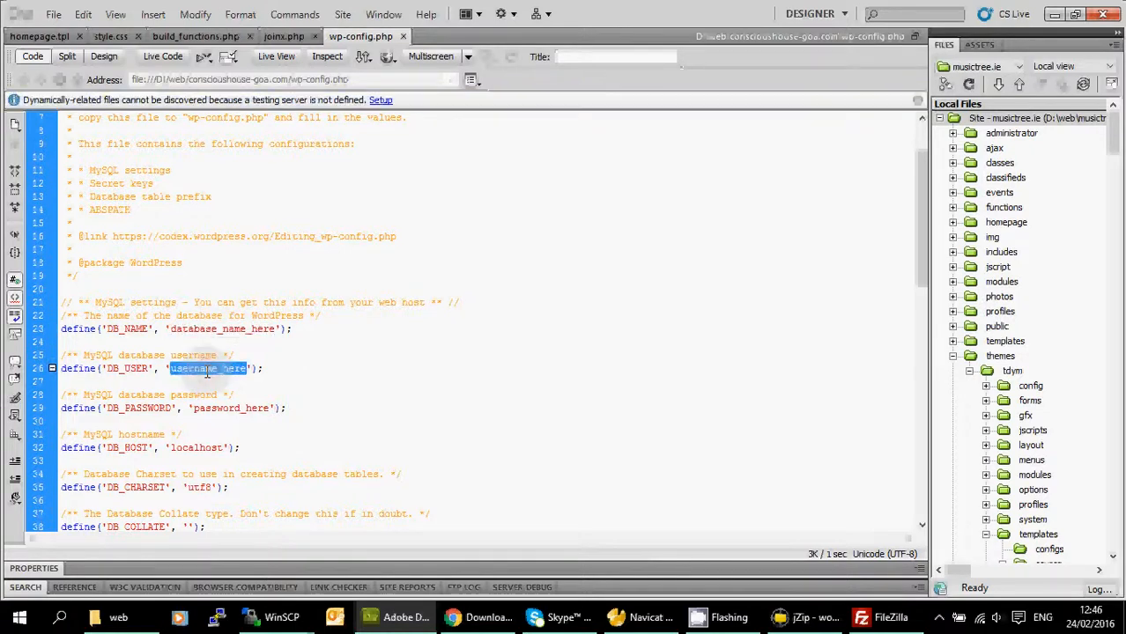
double_click(238, 409)
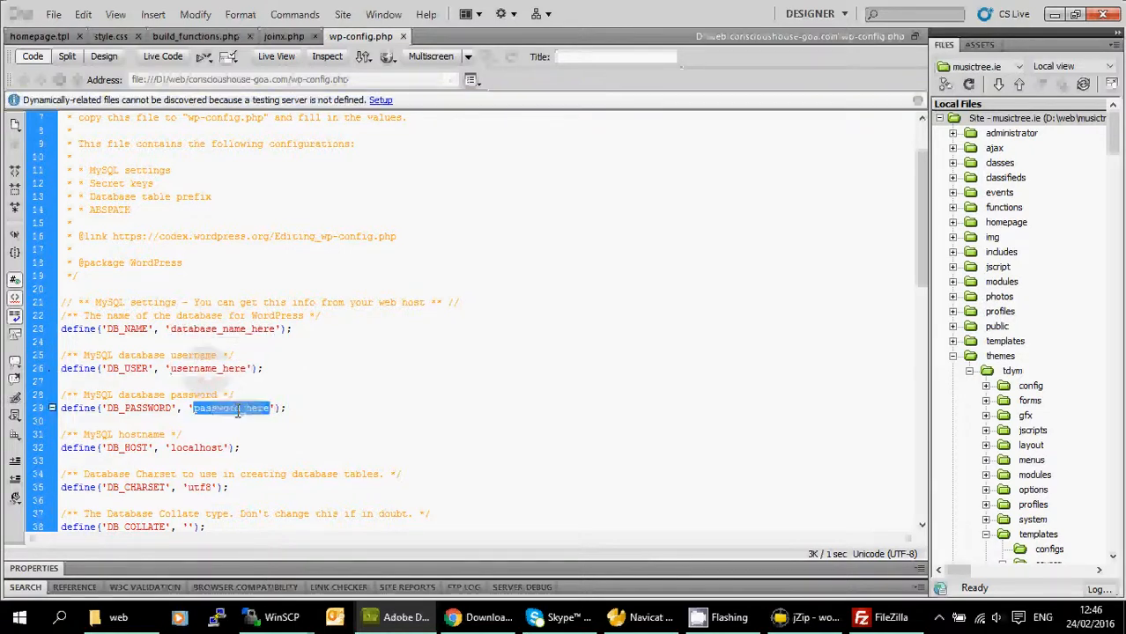
scroll(392, 289, "down", 6)
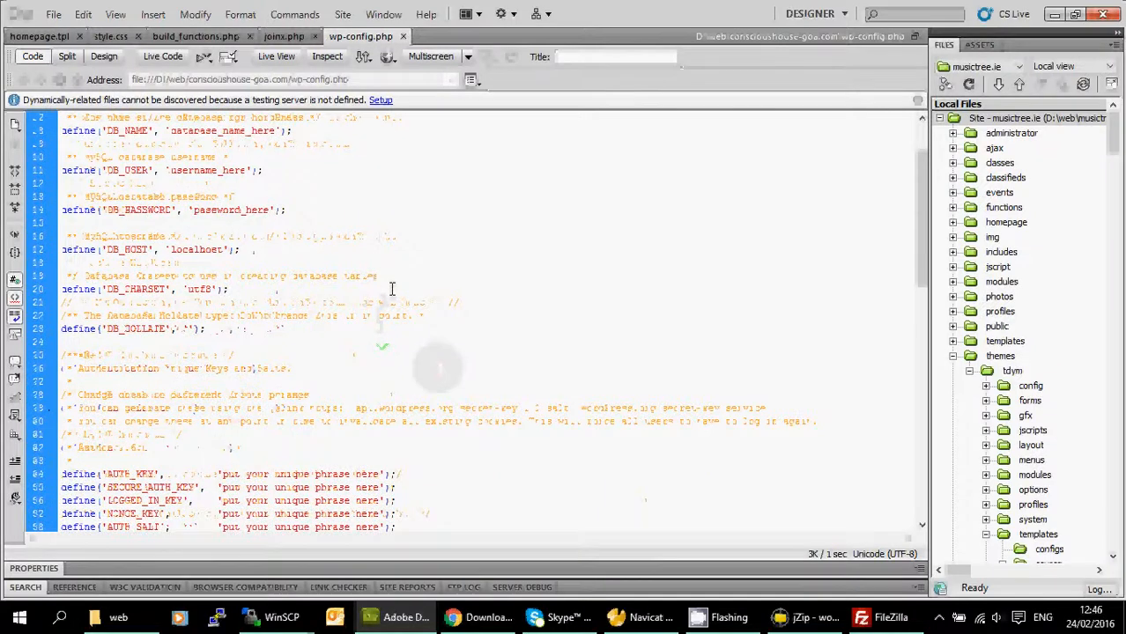
scroll(392, 289, "down", 4)
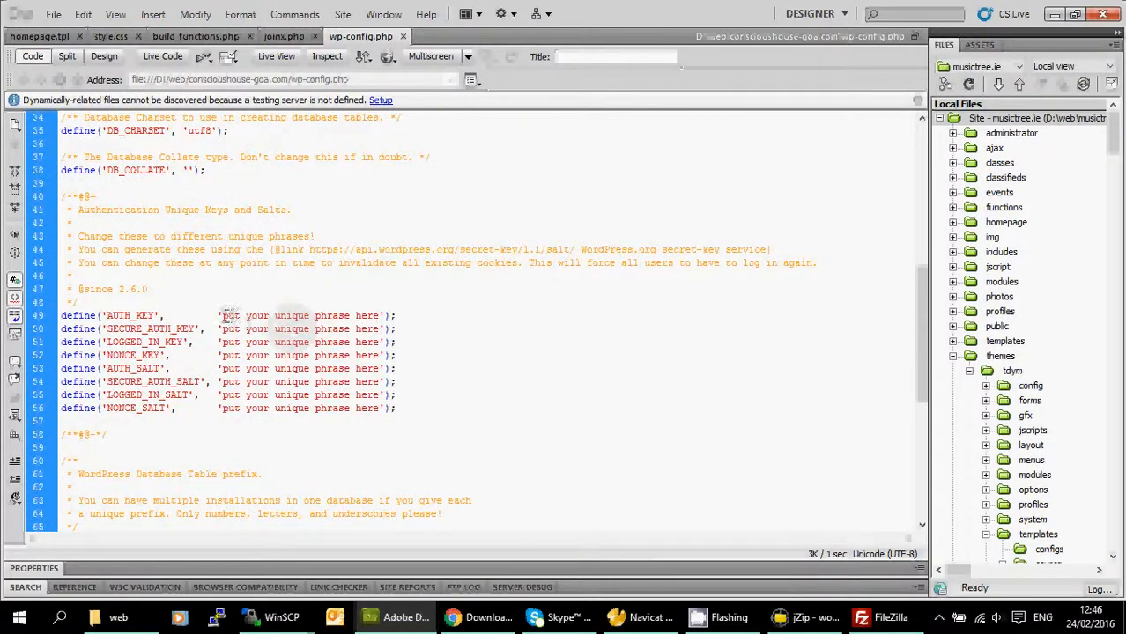
Insert random digits into each AUTH, SECURE_AUTH, LOGGED_IN and NONCE key and salt phrase.
left_click_drag(225, 316, 381, 318)
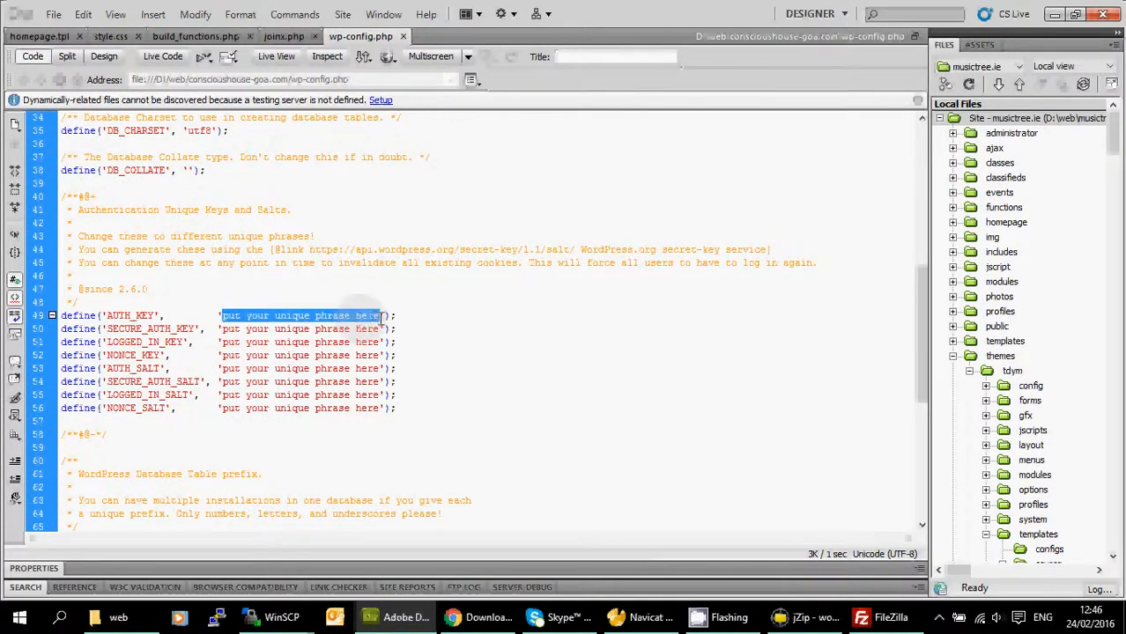
left_click(276, 328)
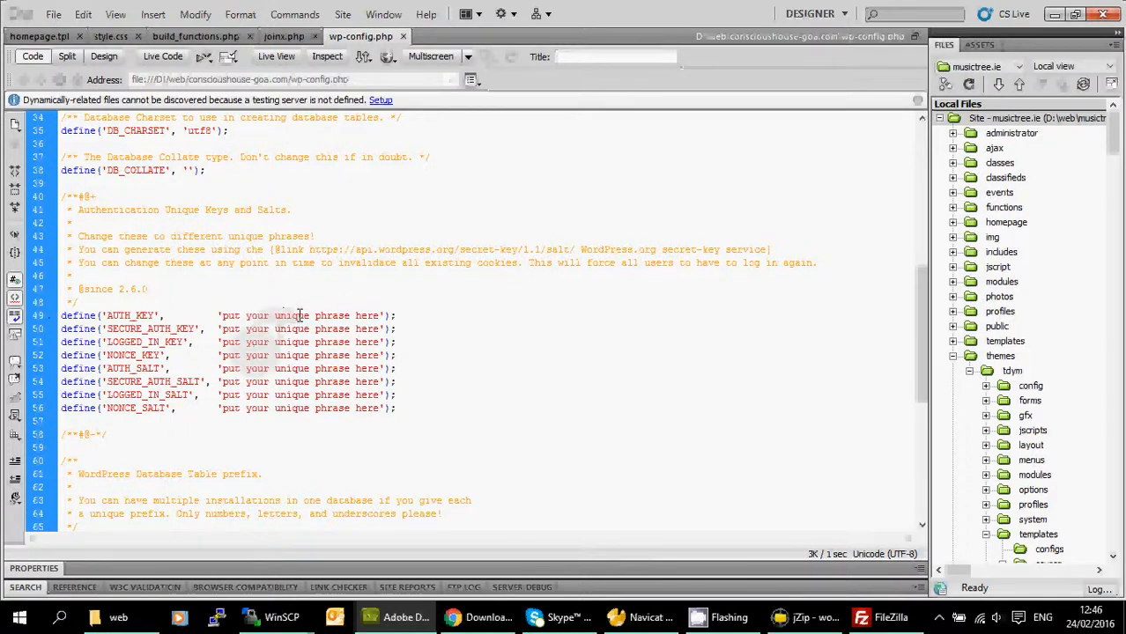
left_click(299, 315)
type("123")
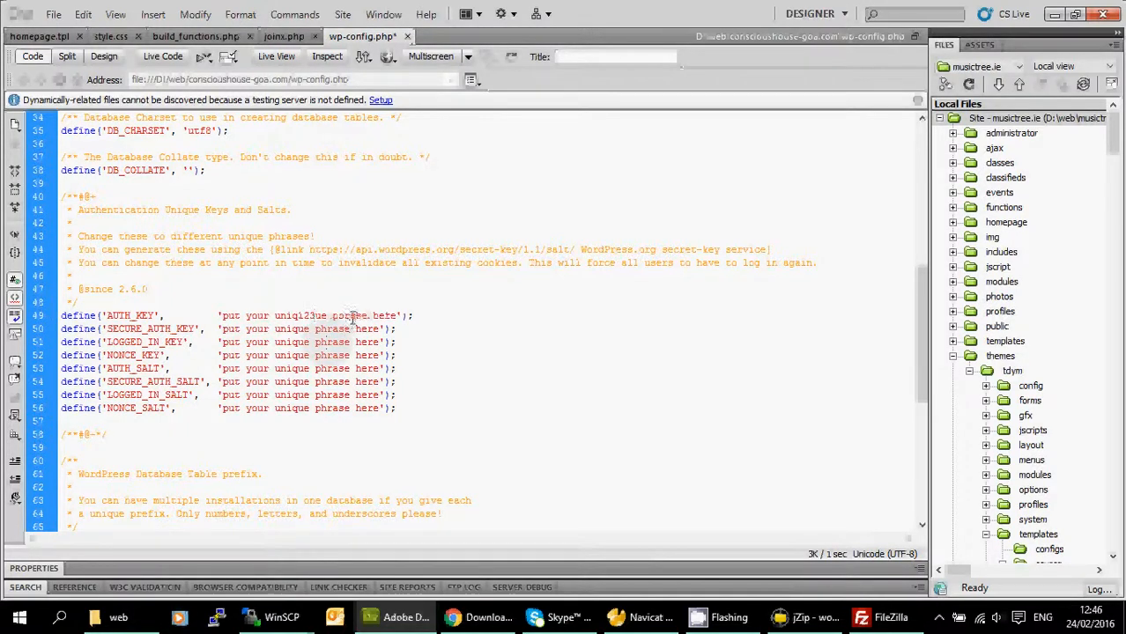
left_click(348, 315)
type("23")
left_click(335, 341)
type("232")
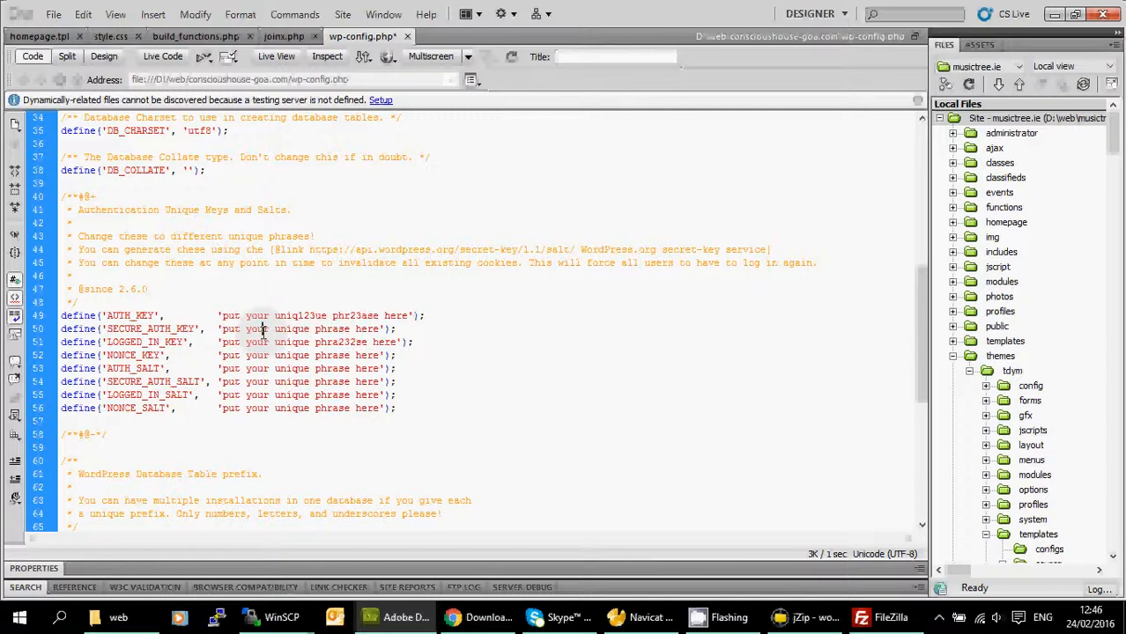
left_click(263, 330)
type("2323")
left_click(345, 329)
type("333")
left_click(347, 356)
type("33")
left_click(265, 357)
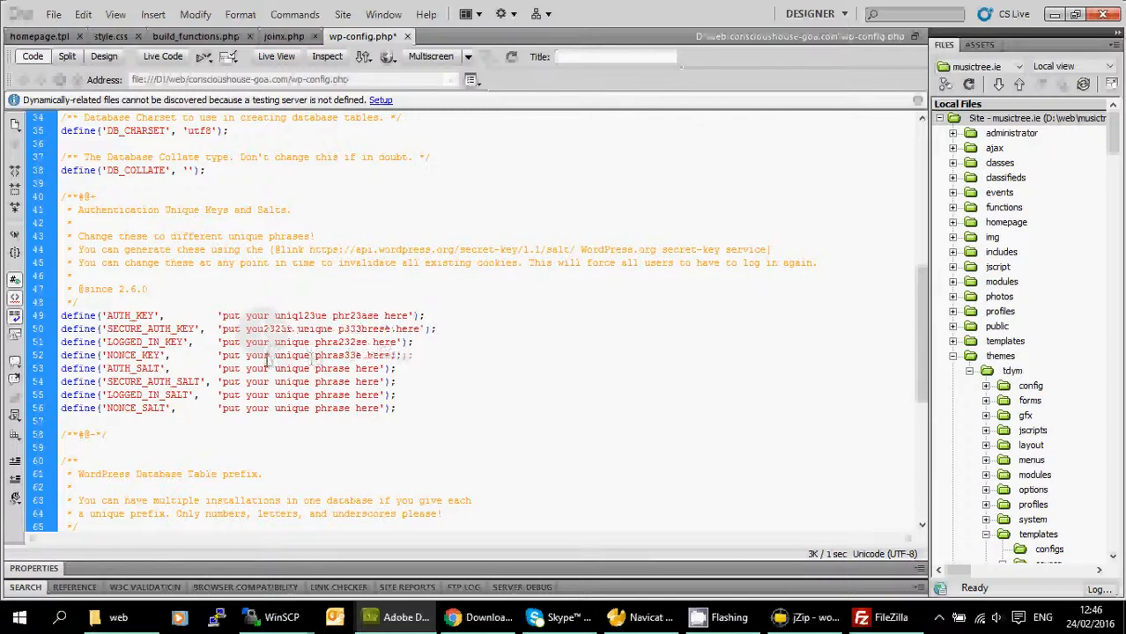
type("33")
left_click(235, 368)
type("333")
left_click(304, 368)
type("33")
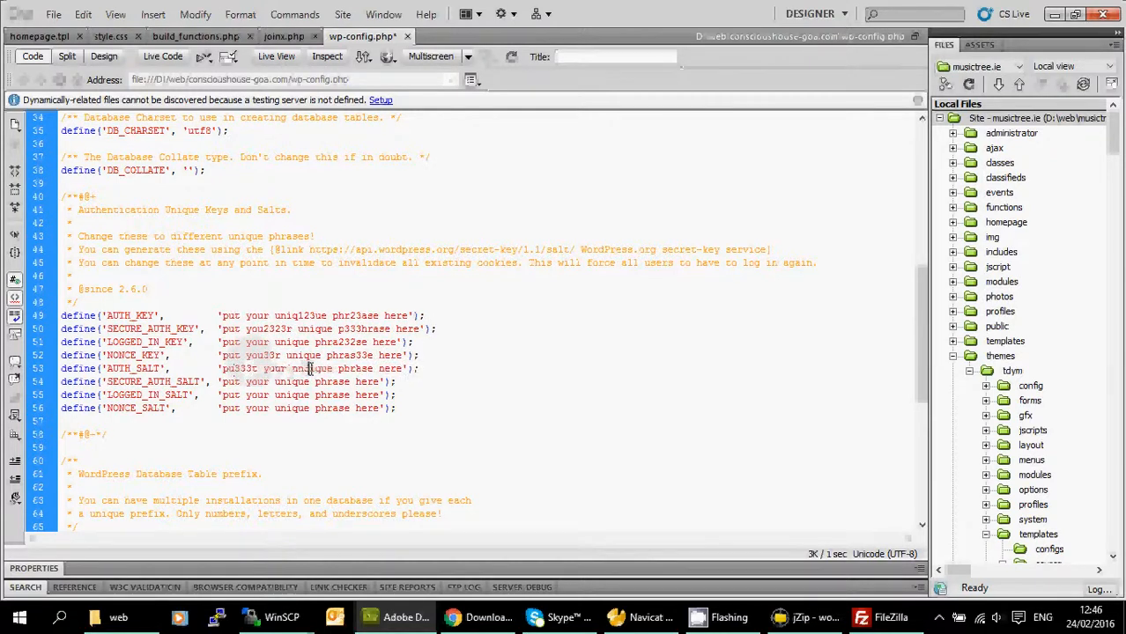
left_click(335, 382)
type("33")
left_click(329, 406)
type("33")
left_click(254, 394)
type("2ae")
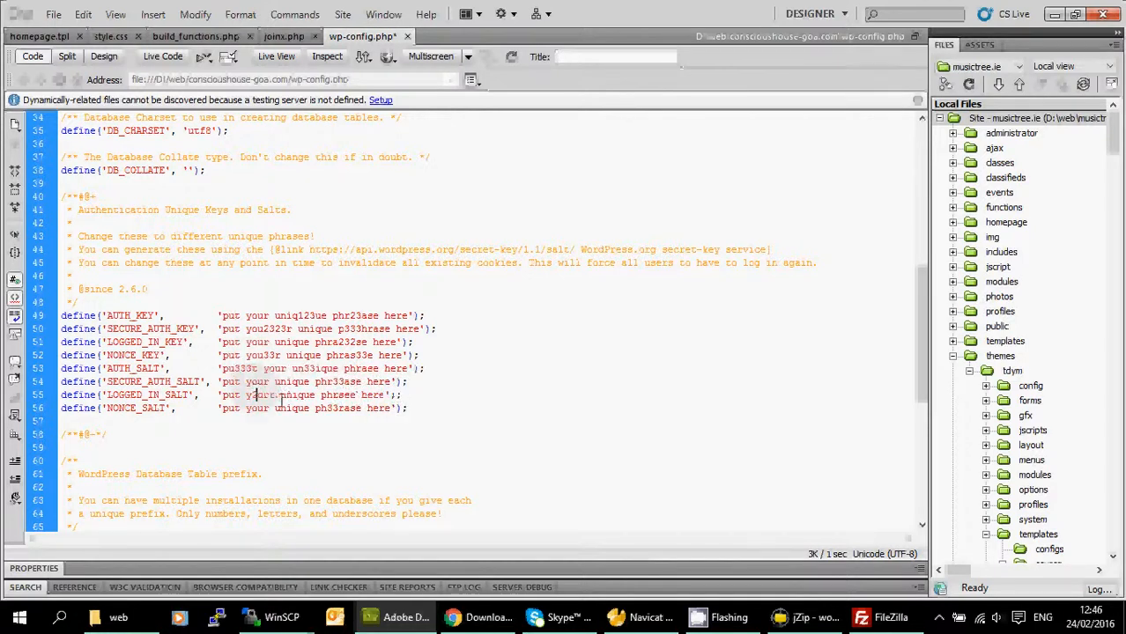
Add further random letters like 'sdf' and 'edf' to several key and salt phrases.
left_click(327, 369)
type("ws")
left_click(265, 330)
type("edf")
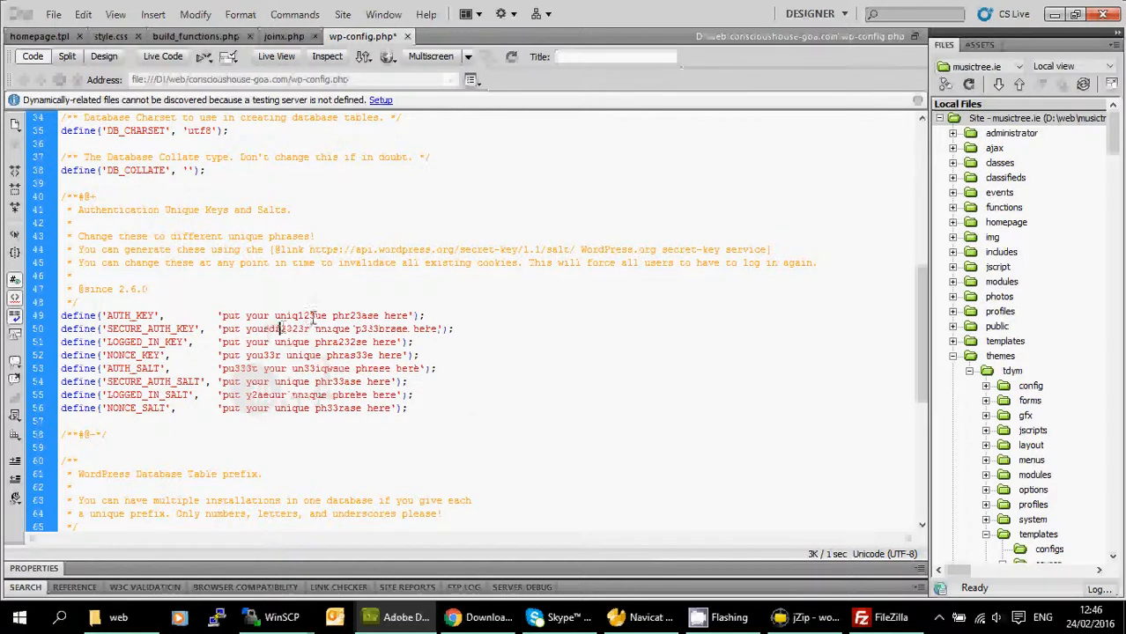
left_click(333, 316)
type("sdf")
left_click(357, 381)
type("sdf")
left_click(296, 394)
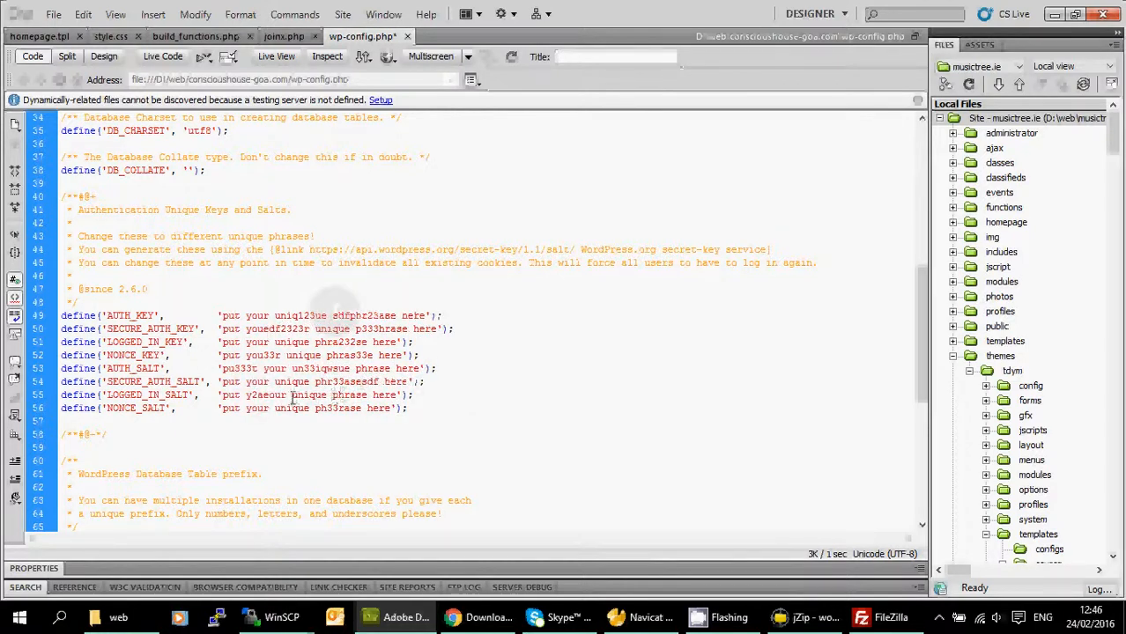
type("sdf")
left_click(263, 395)
type("sdf")
left_click(251, 416)
left_click(251, 408)
type("sdfsdf")
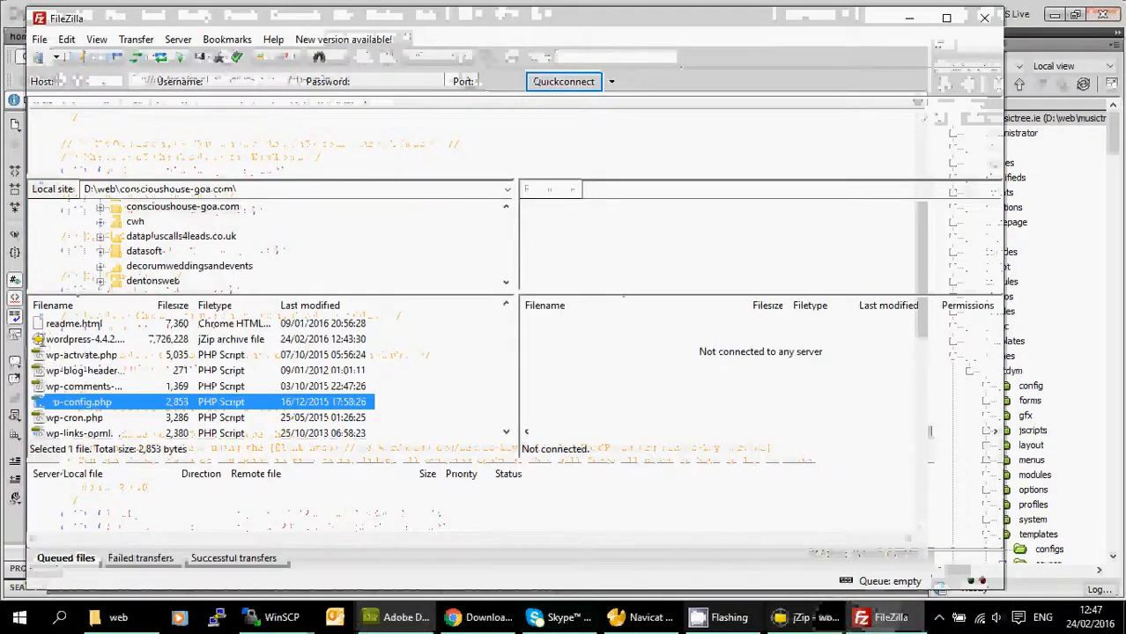
Attempt to delete wordpress-4.4.2.zip, then close jZip, which still holds the archive open.
scroll(102, 363, "up", 2)
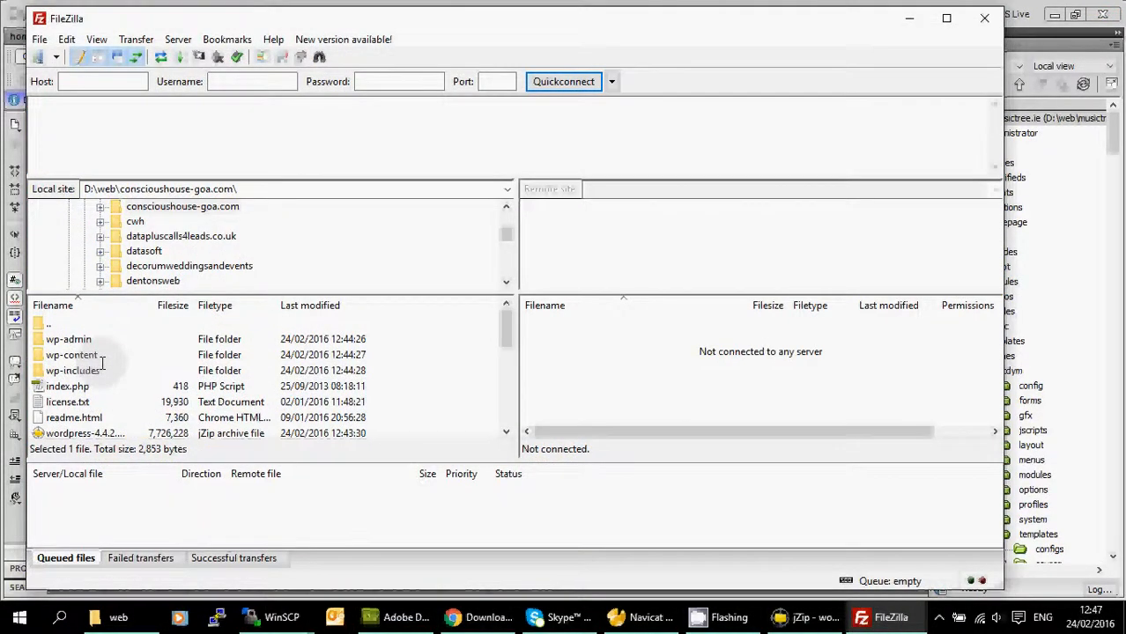
scroll(102, 363, "down", 1)
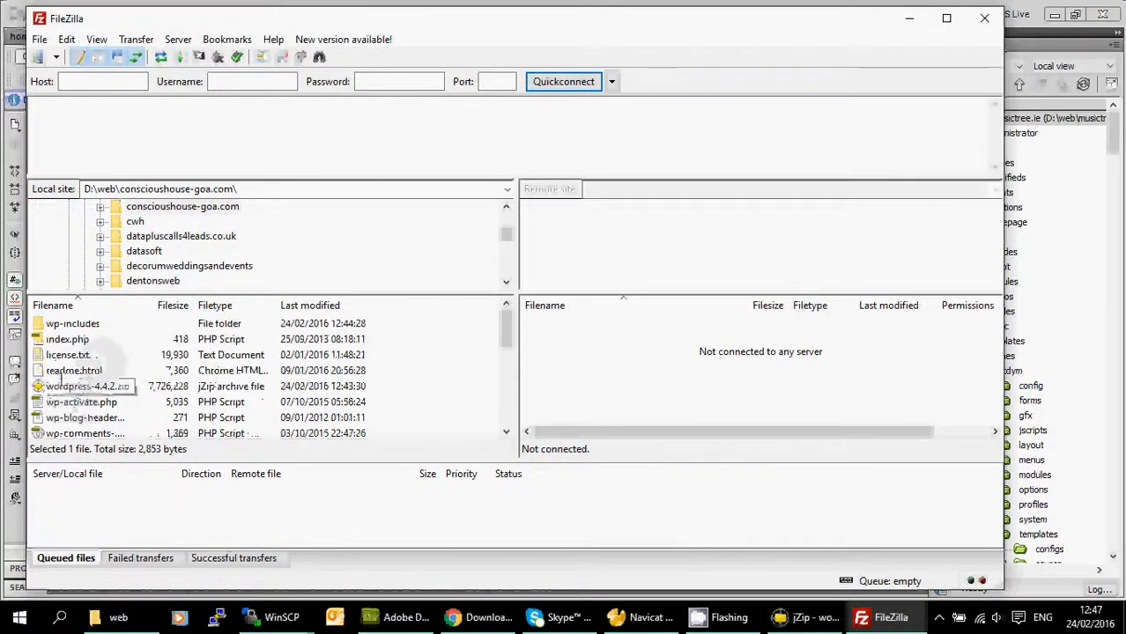
scroll(103, 397, "up", 1)
scroll(102, 414, "down", 2)
left_click(84, 339)
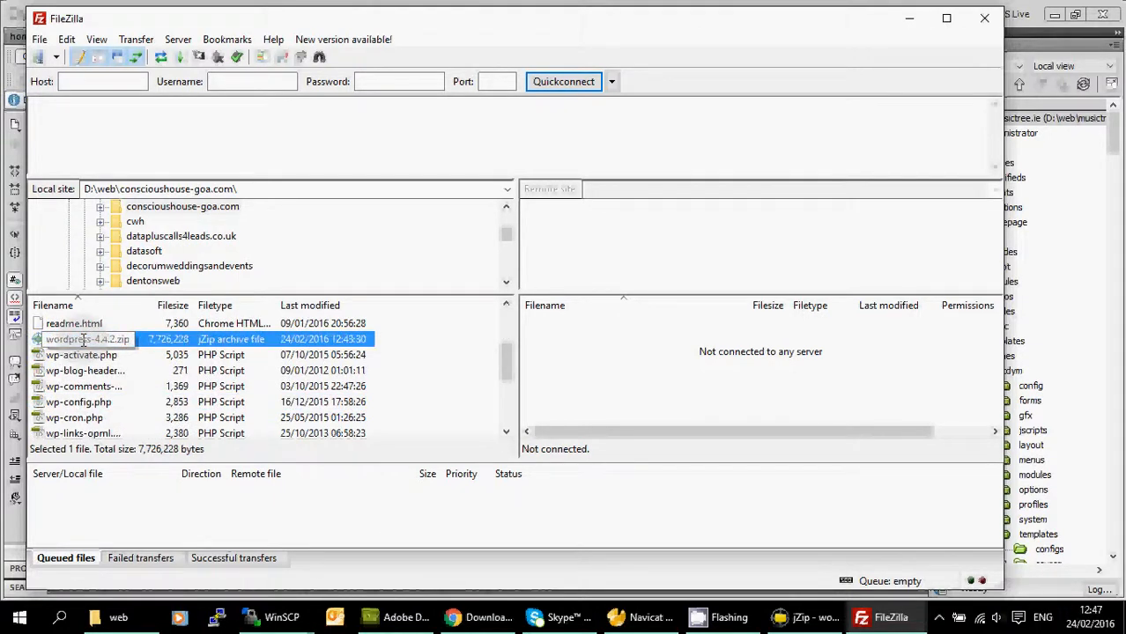
key("Delete")
left_click(630, 377)
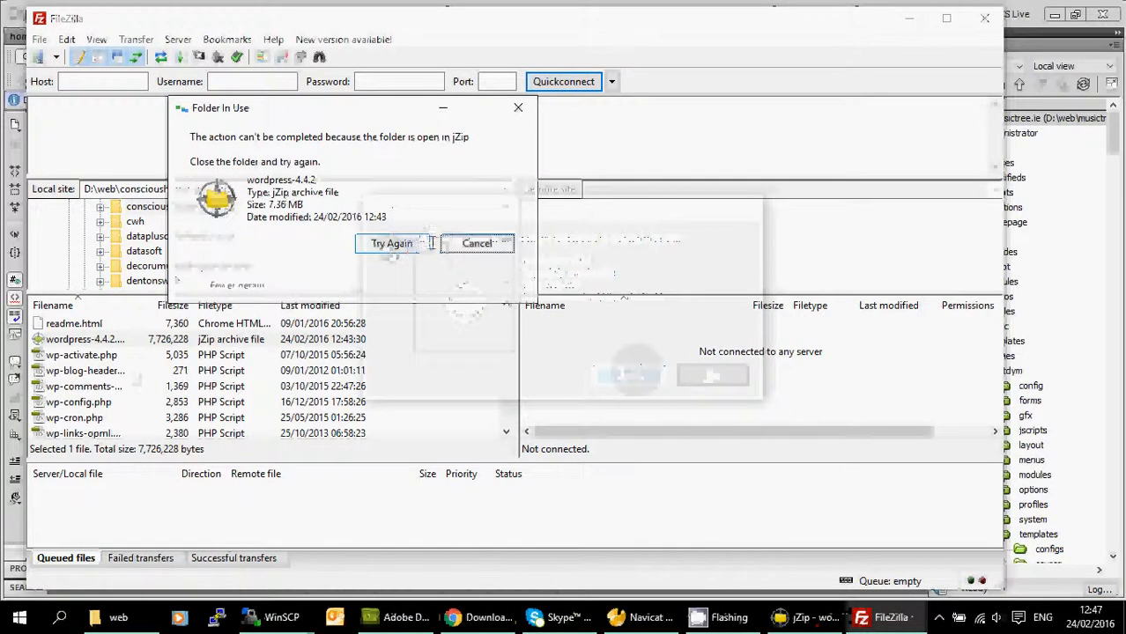
left_click(473, 243)
left_click(793, 618)
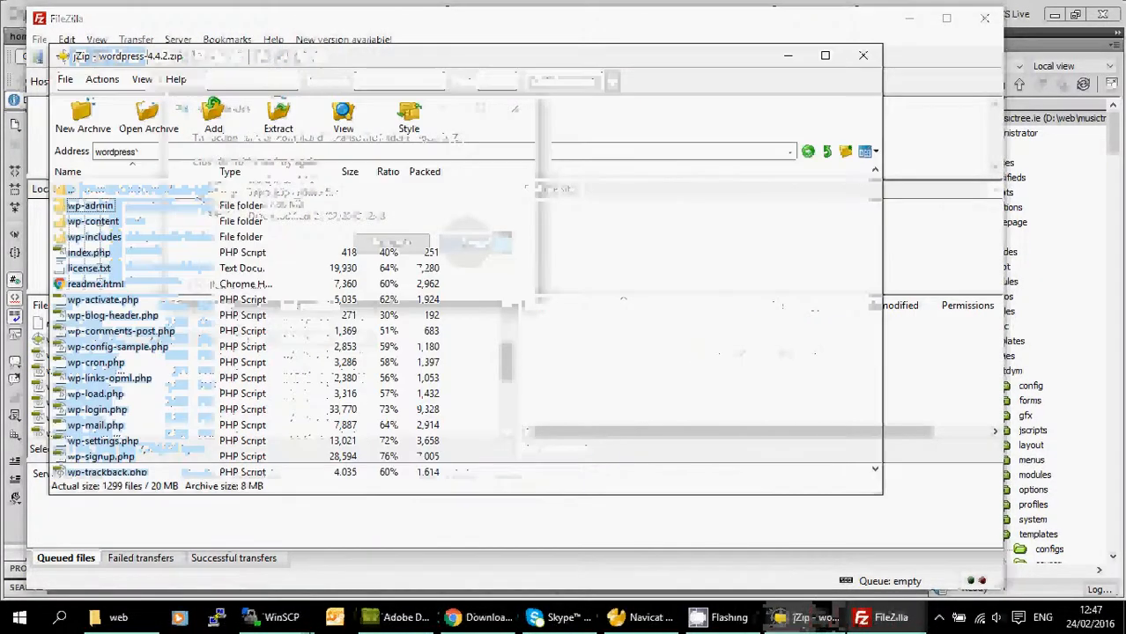
left_click(861, 58)
Delete wordpress-4.4.2.zip to the Recycle Bin.
scroll(86, 370, "up", 2)
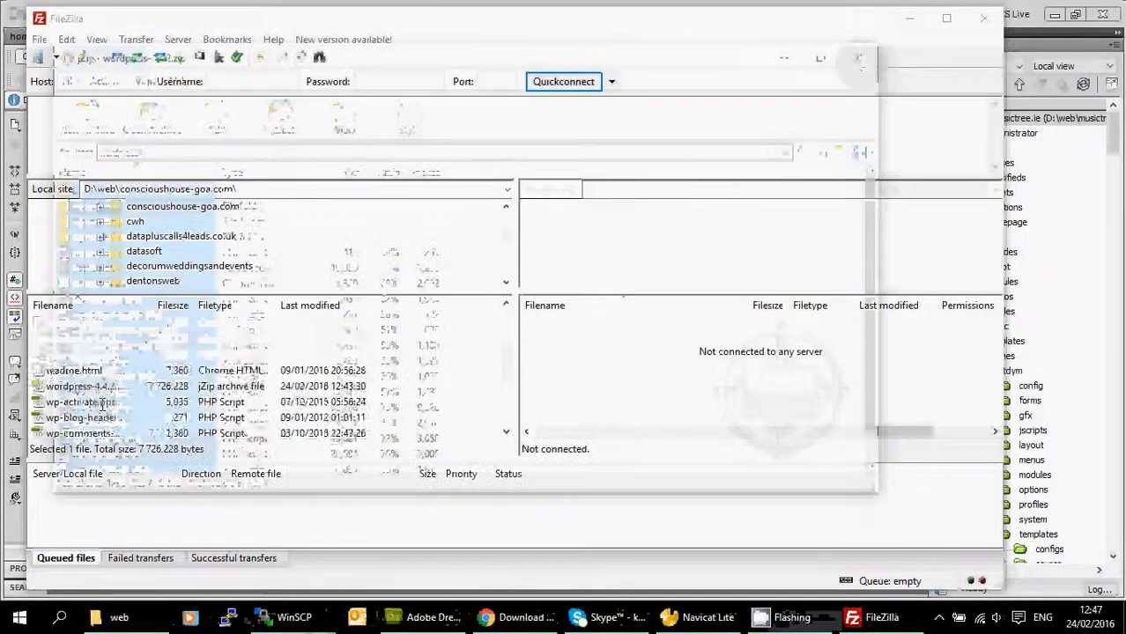
scroll(85, 371, "down", 3)
scroll(79, 342, "up", 1)
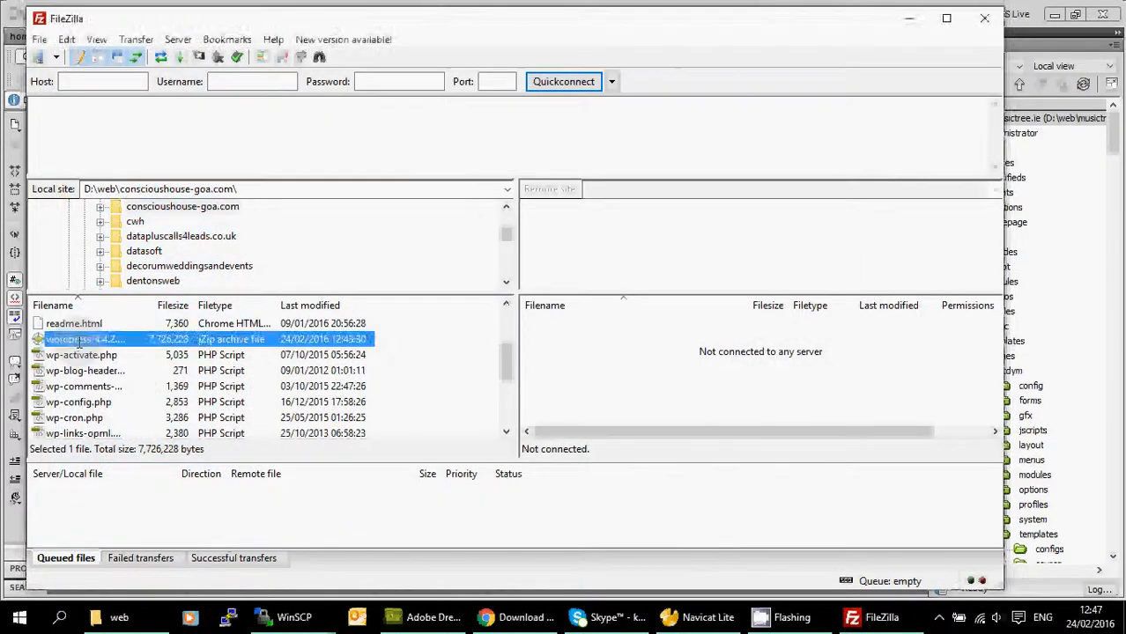
left_click(80, 340)
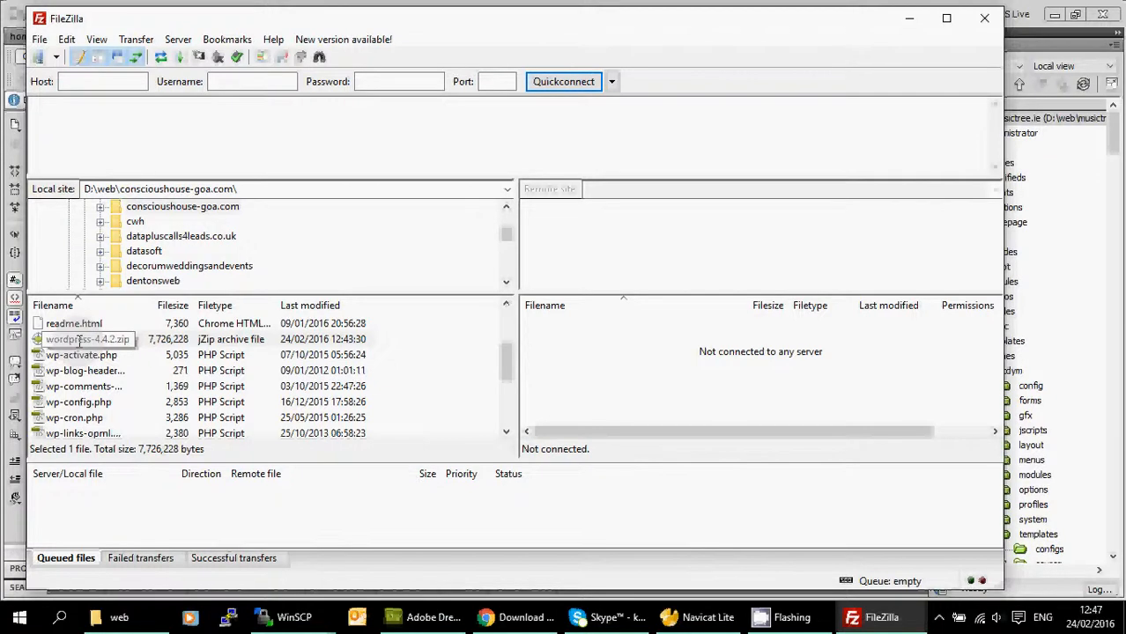
left_click(39, 340)
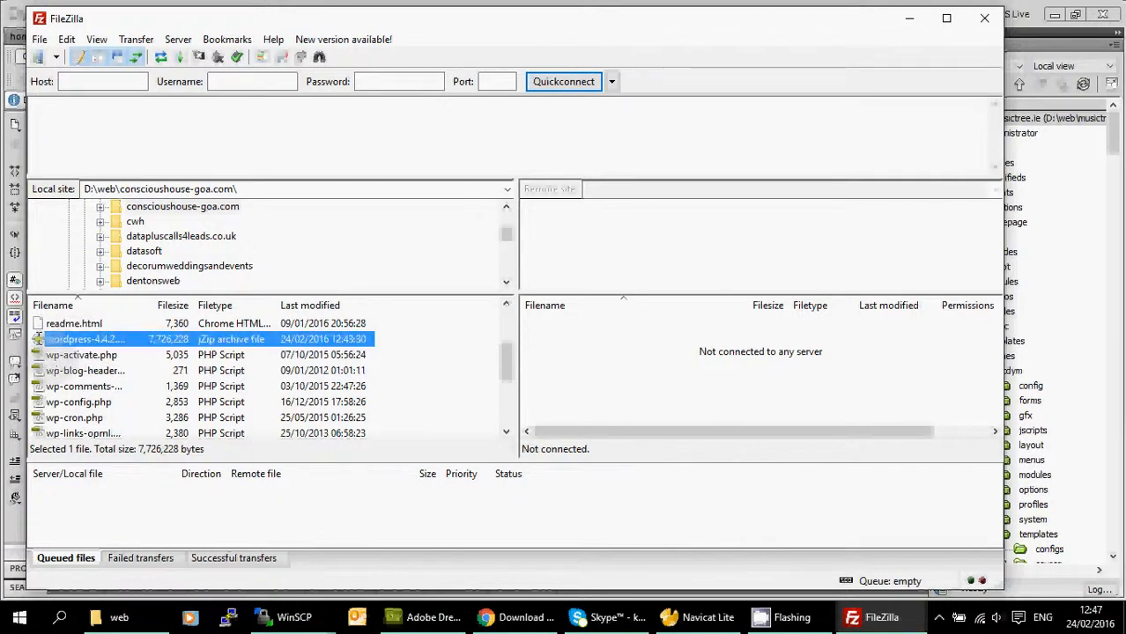
key("Delete")
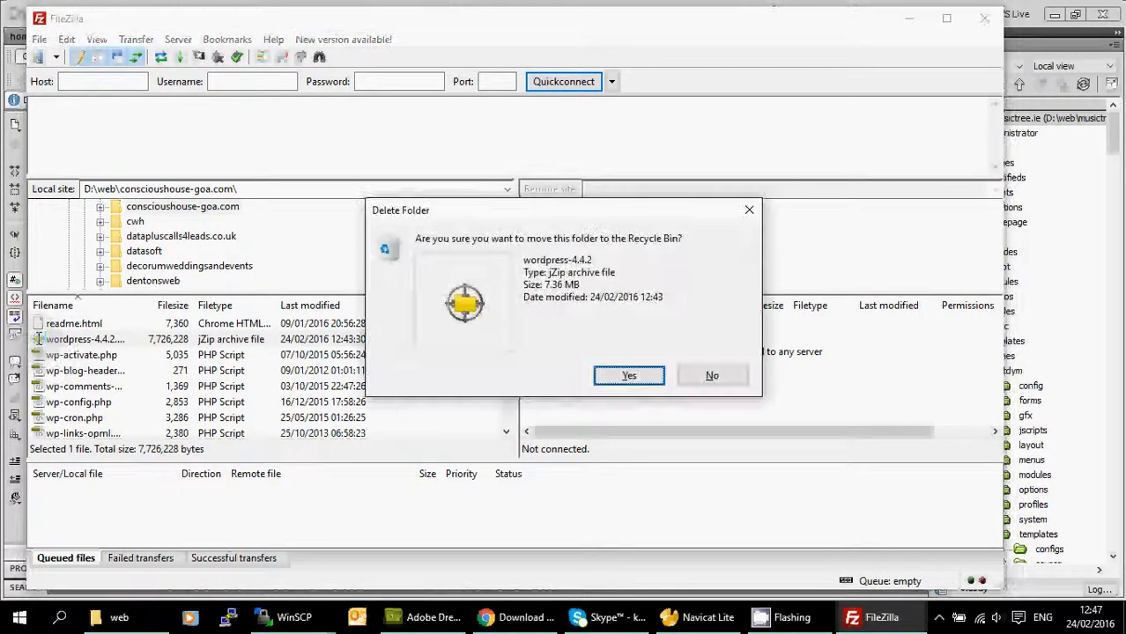
left_click(623, 377)
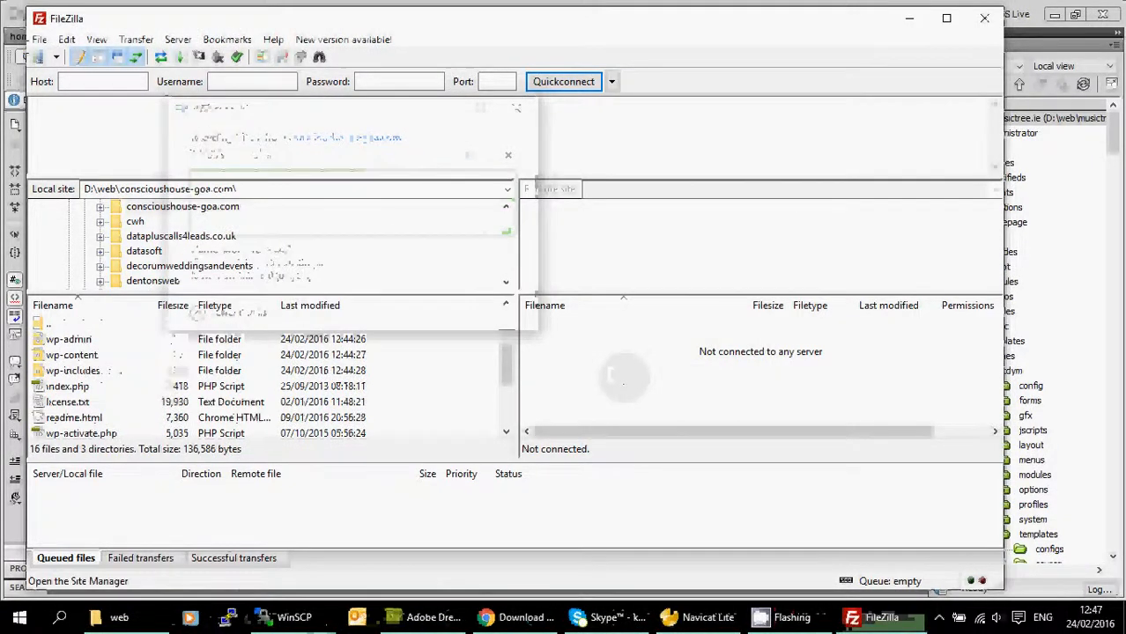
Connect to the saved conscioushouse-goa.com FTP site from the Site Manager.
left_click(39, 39)
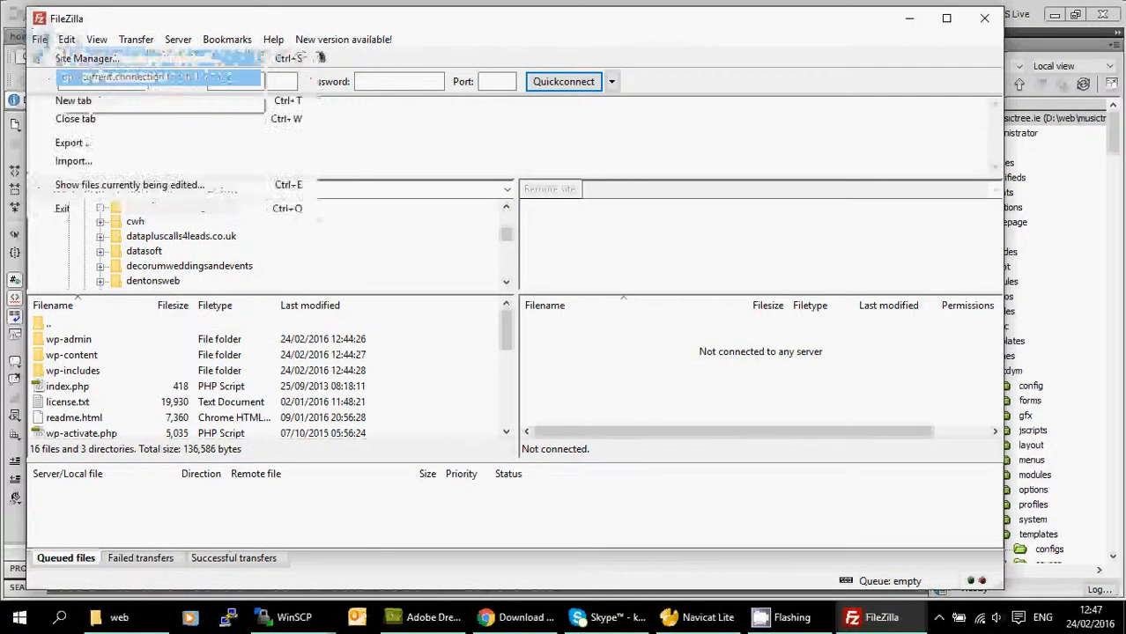
left_click(65, 58)
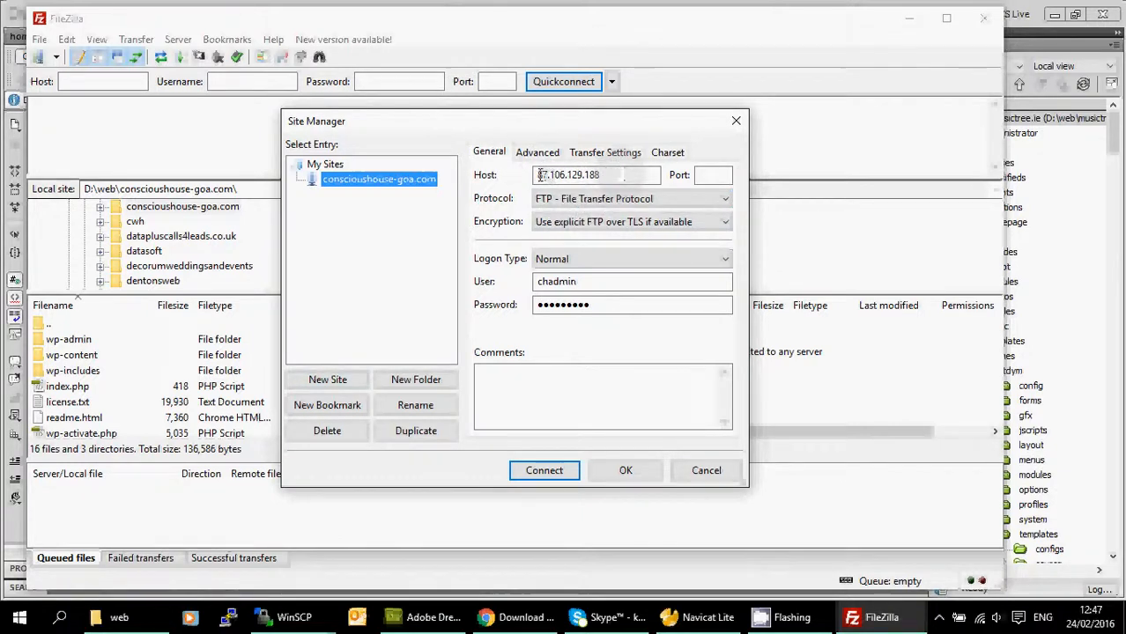
left_click(603, 198)
left_click(606, 196)
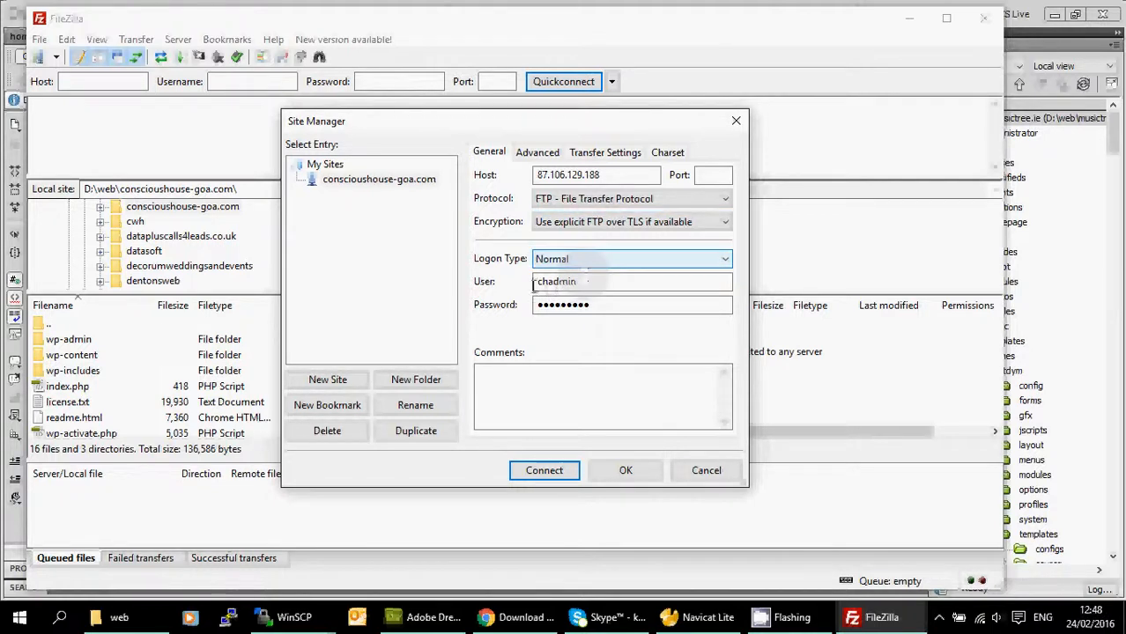
left_click(592, 305)
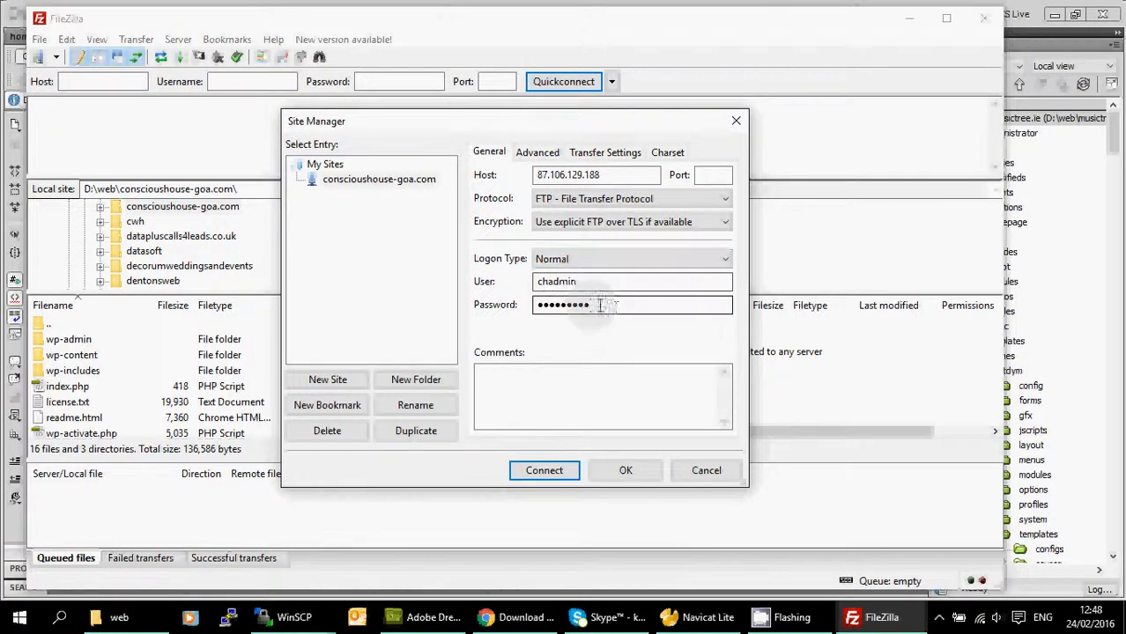
left_click(558, 471)
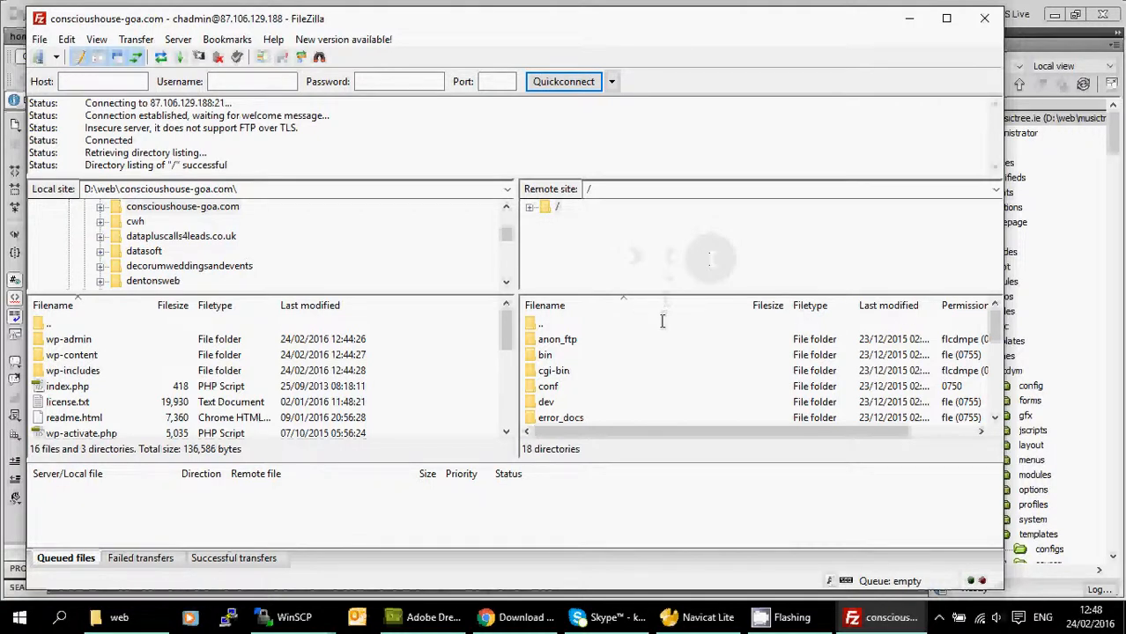
Open remote /httpdocs and drag all local WordPress files and folders into it.
scroll(662, 321, "down", 1)
scroll(661, 322, "down", 1)
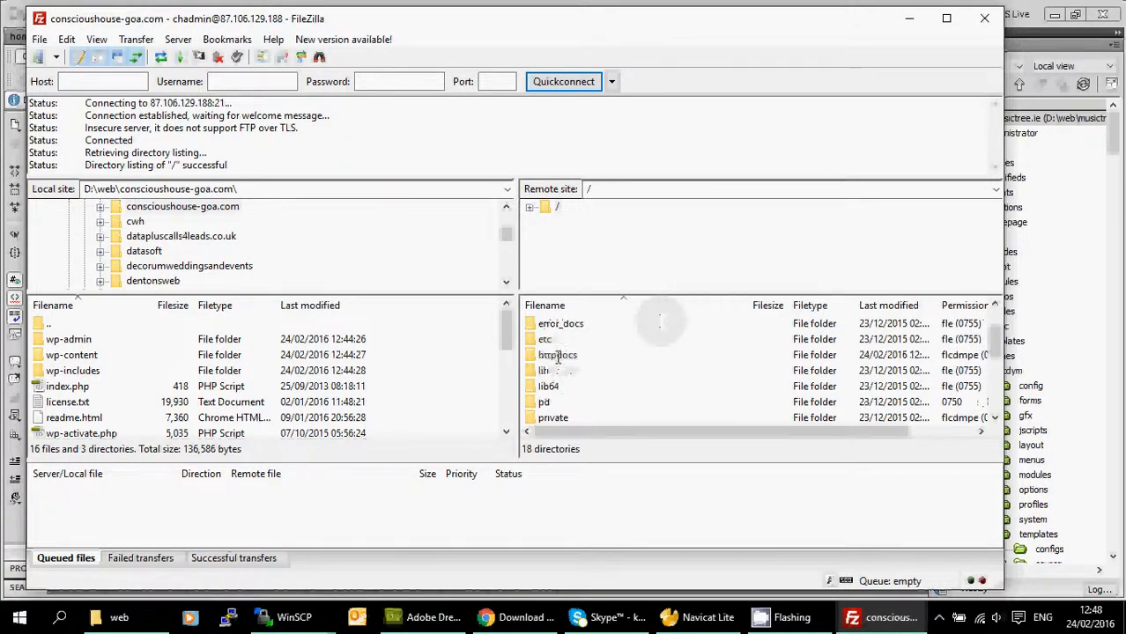
double_click(557, 357)
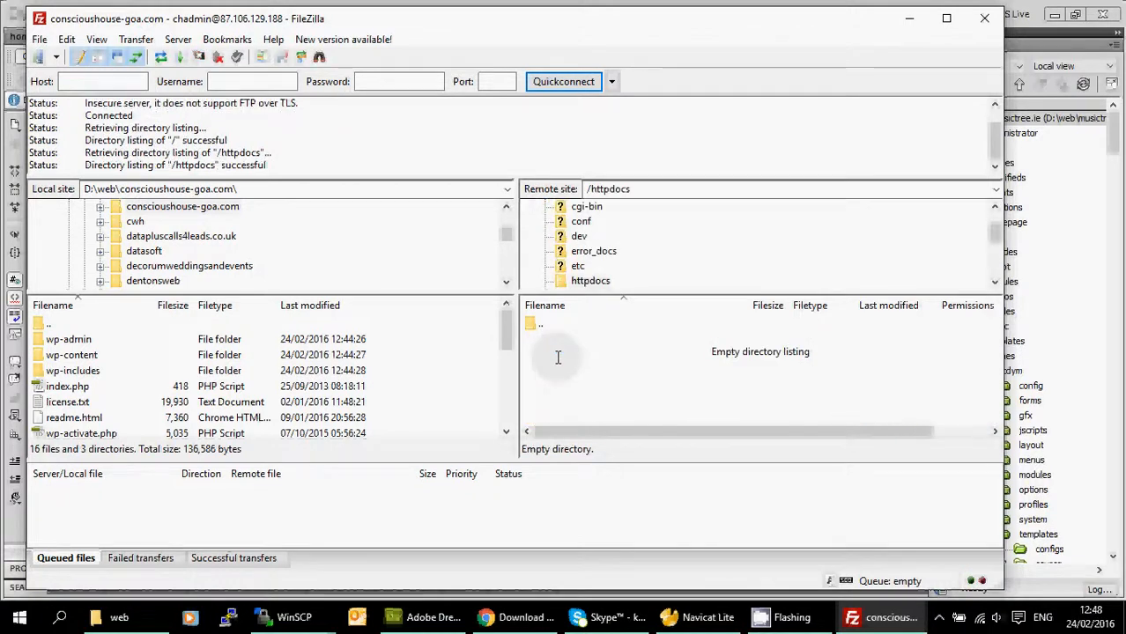
left_click(59, 344)
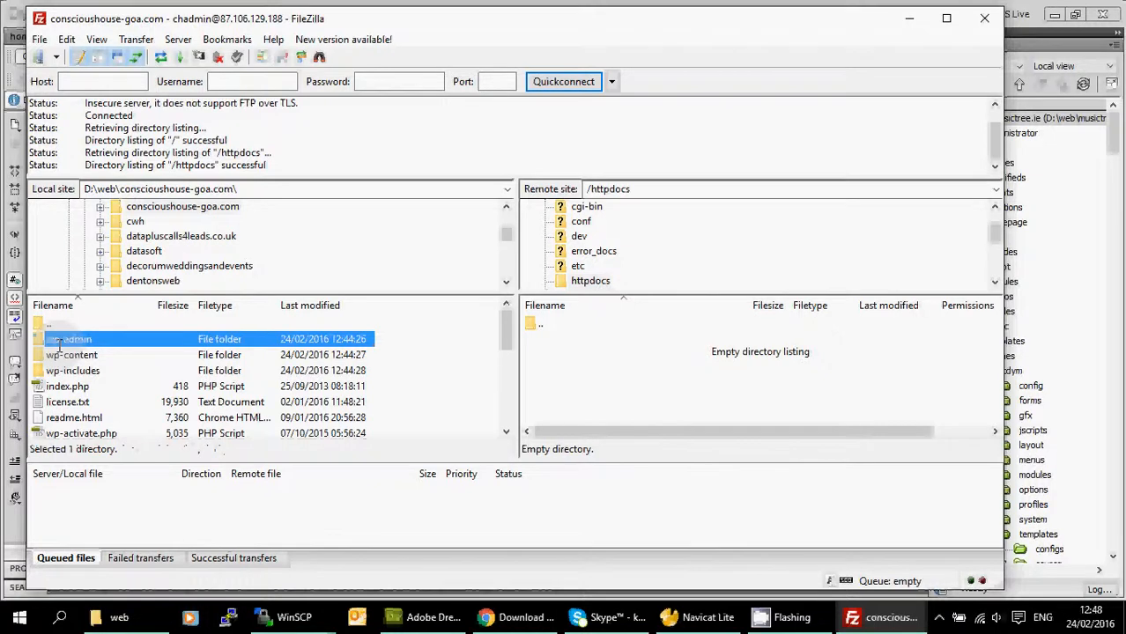
key("ctrl+a")
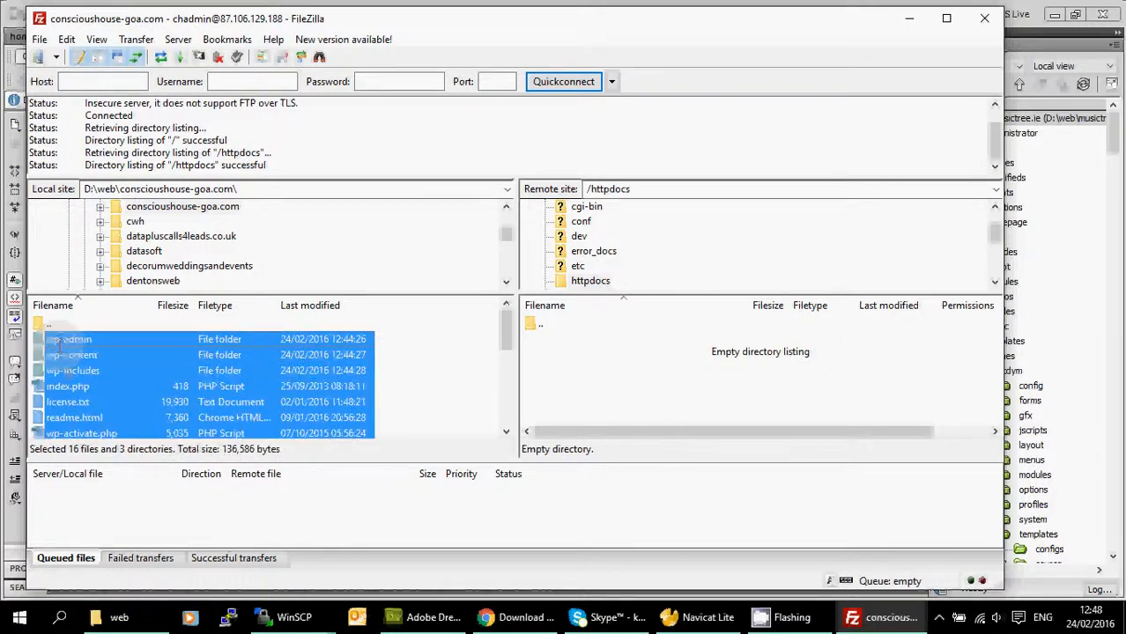
left_click_drag(584, 365, 607, 365)
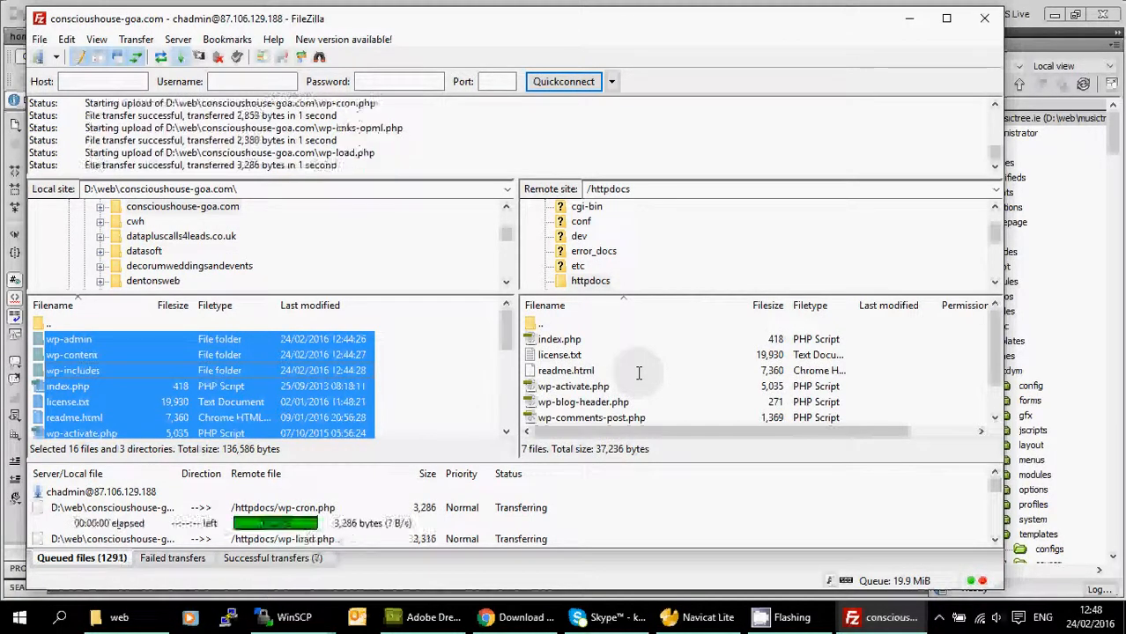
left_click(798, 621)
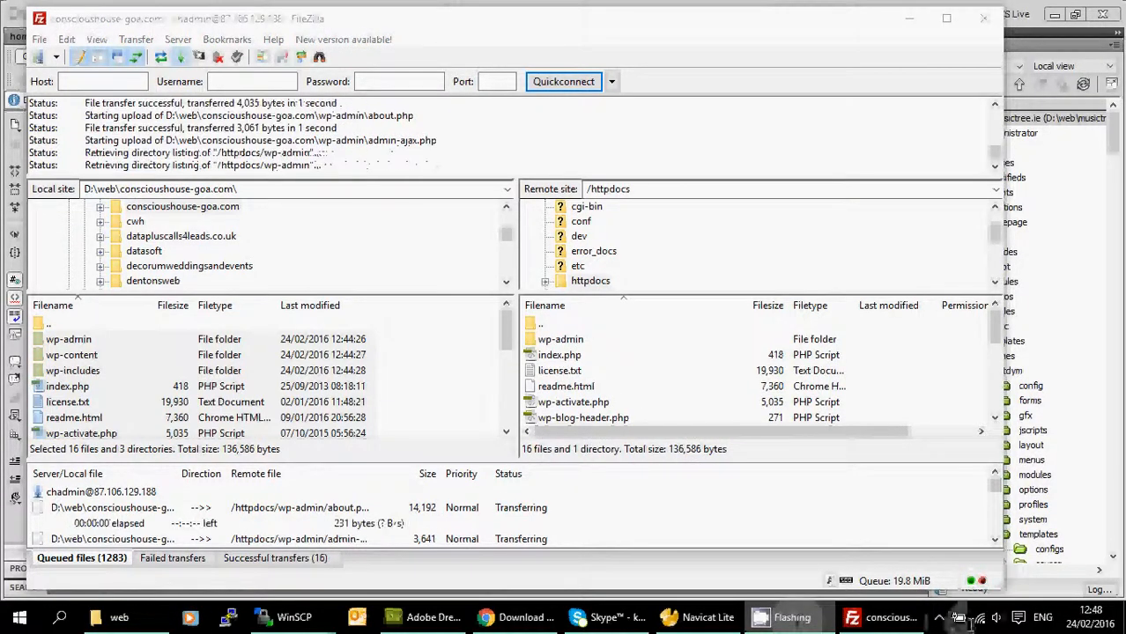
left_click(939, 617)
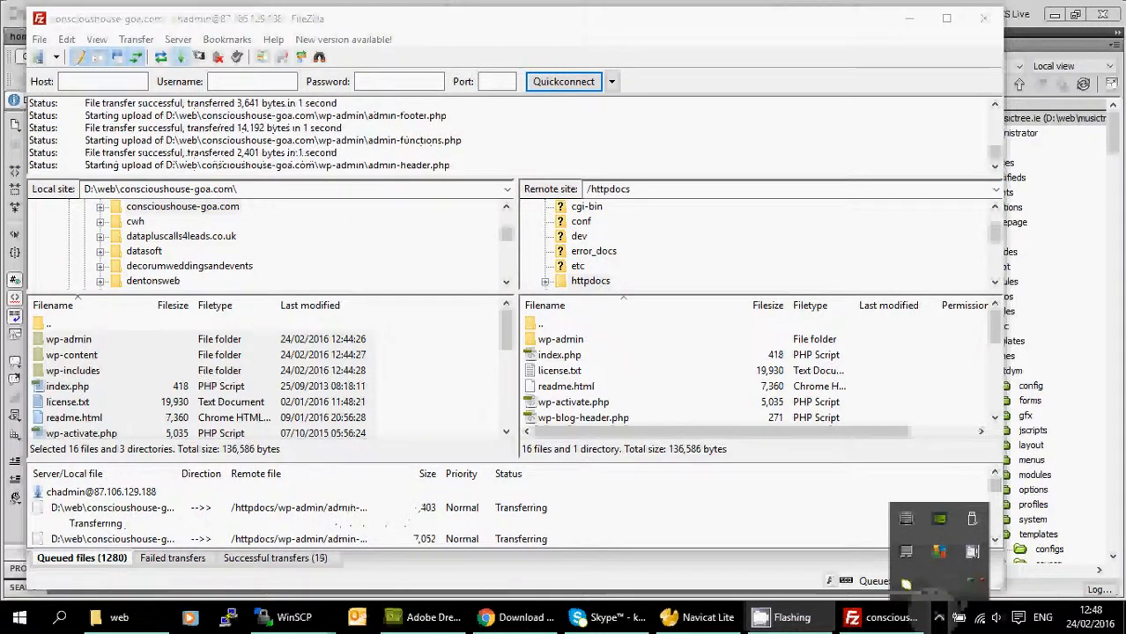